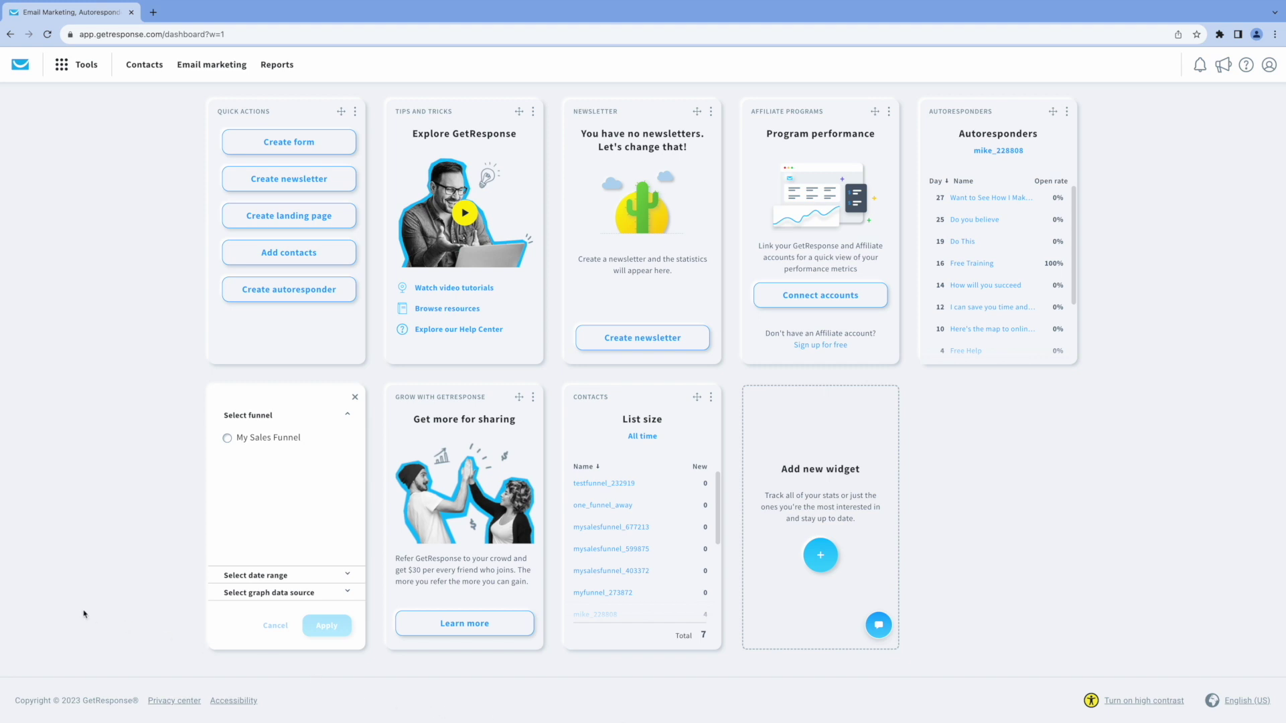
Open Landing pages from the Tools menu to show the one unpublished page
click(89, 66)
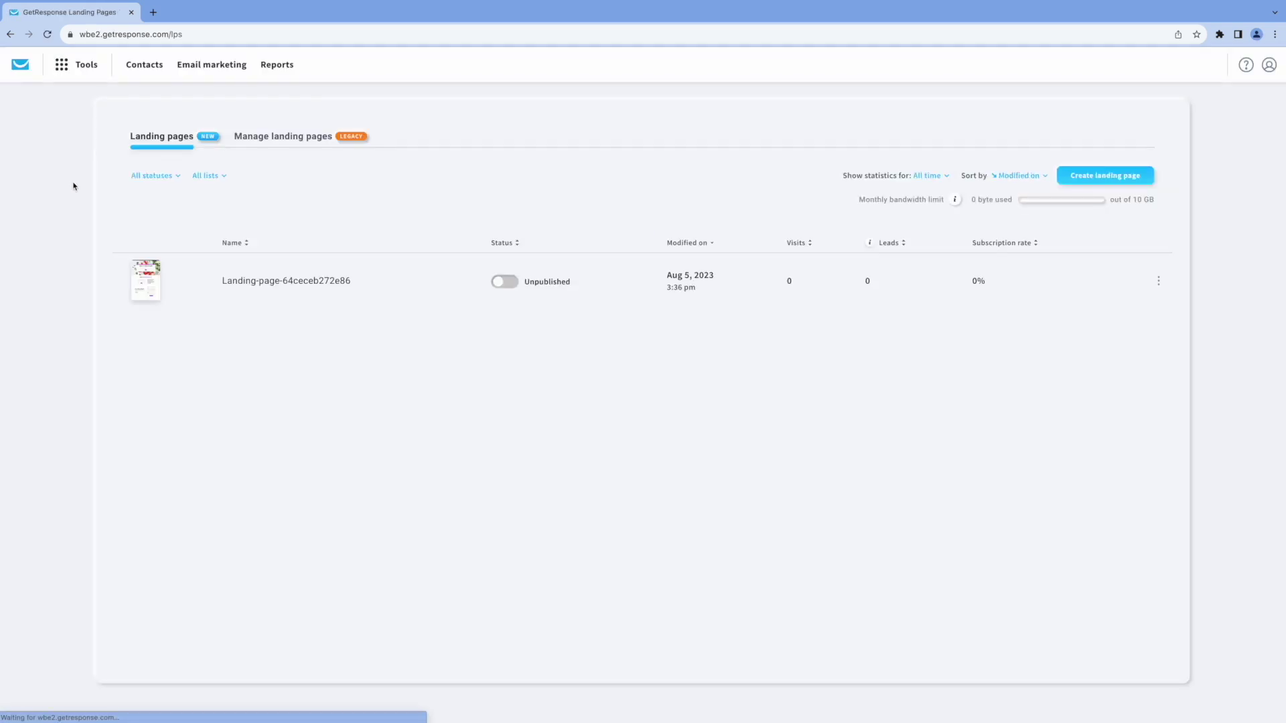
Start a new landing page from a ready-made template
click(1108, 178)
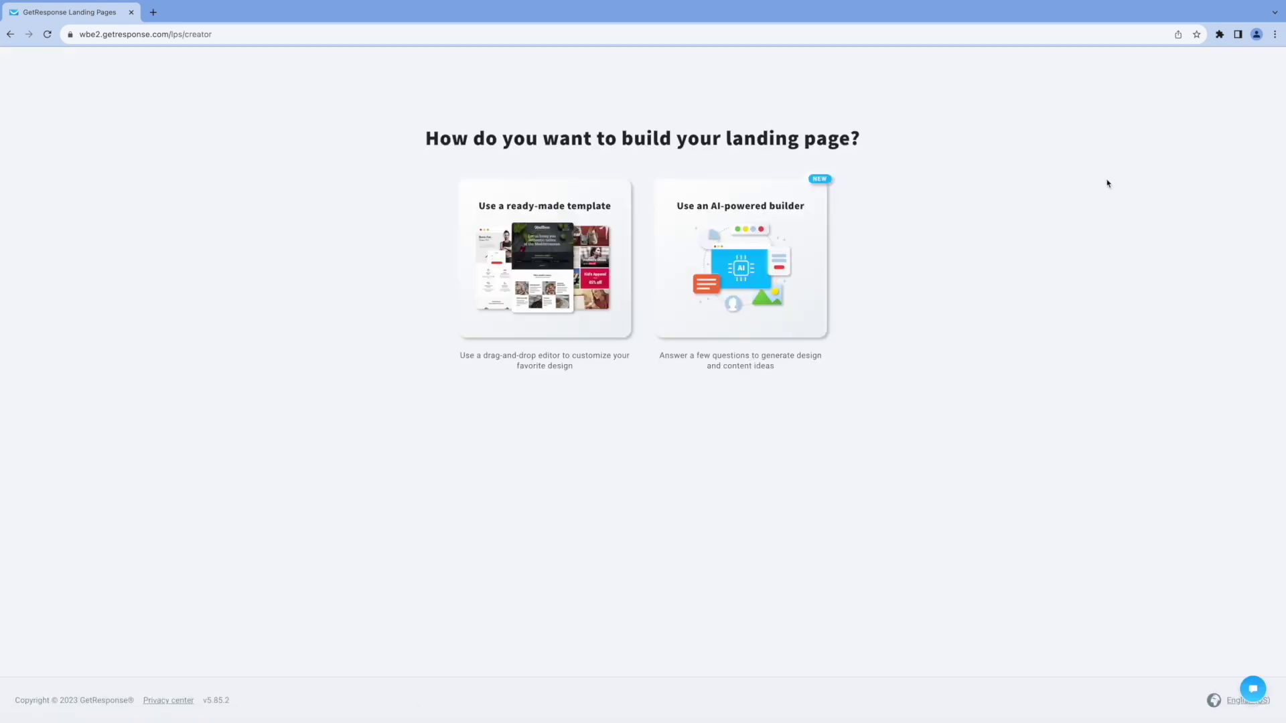
click(538, 253)
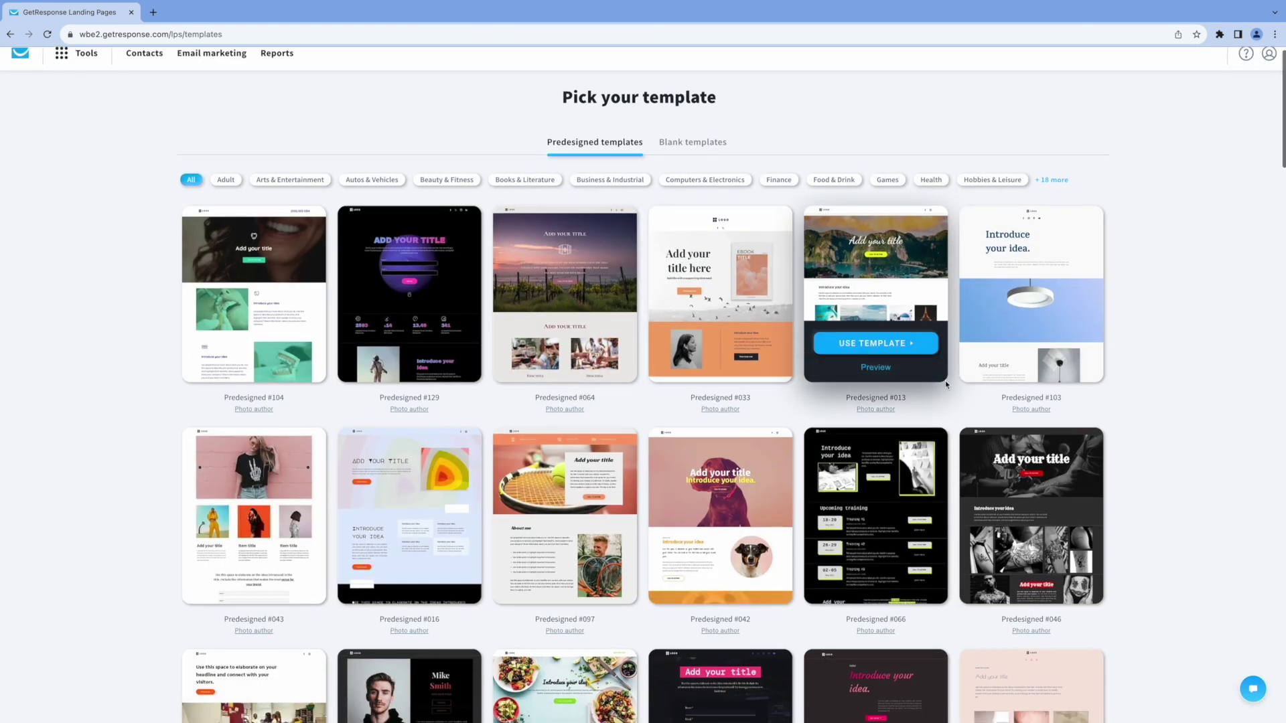
scroll(937, 375, down, 8)
scroll(947, 380, up, 8)
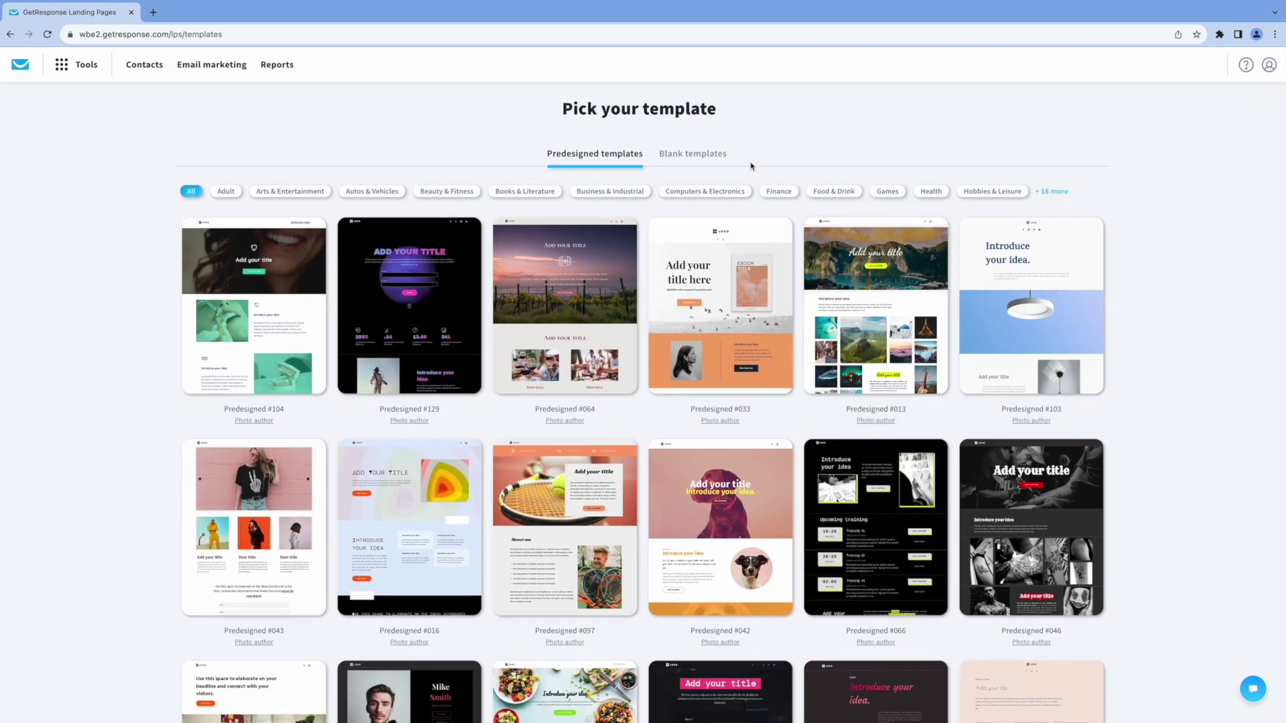
Compare Blank templates, then browse the Predesigned templates grid down to #080
click(699, 158)
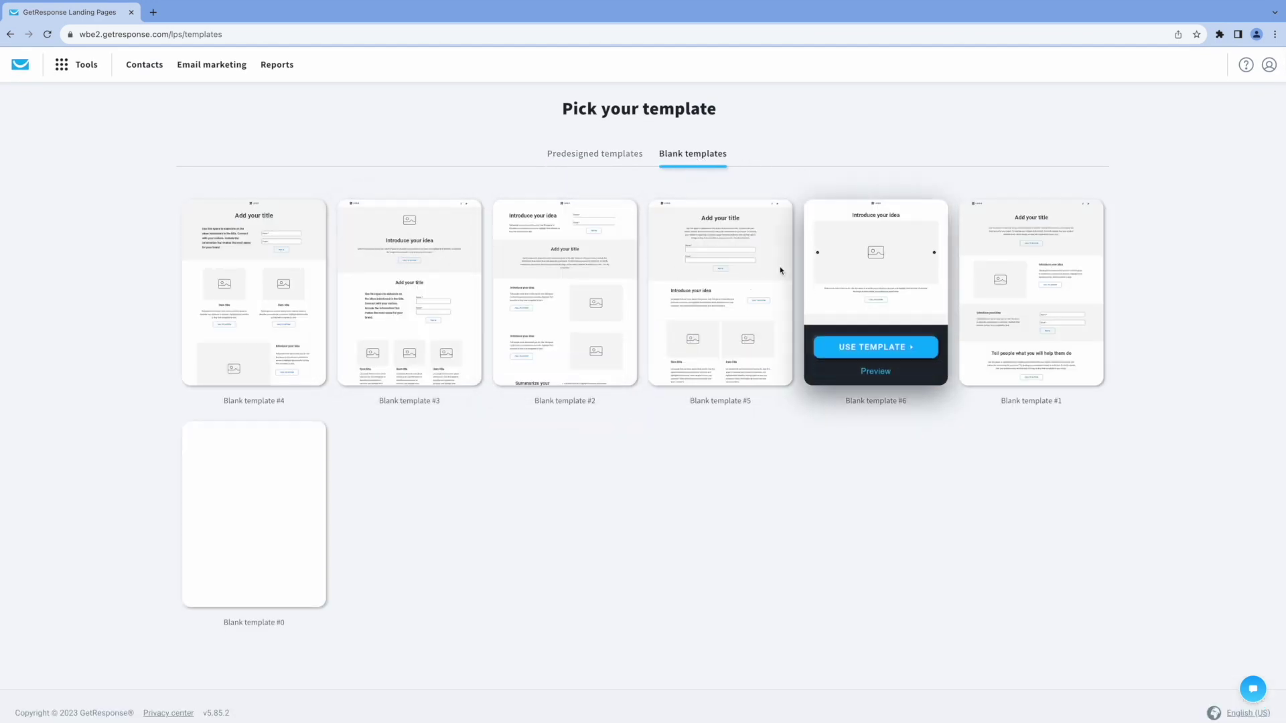
click(611, 158)
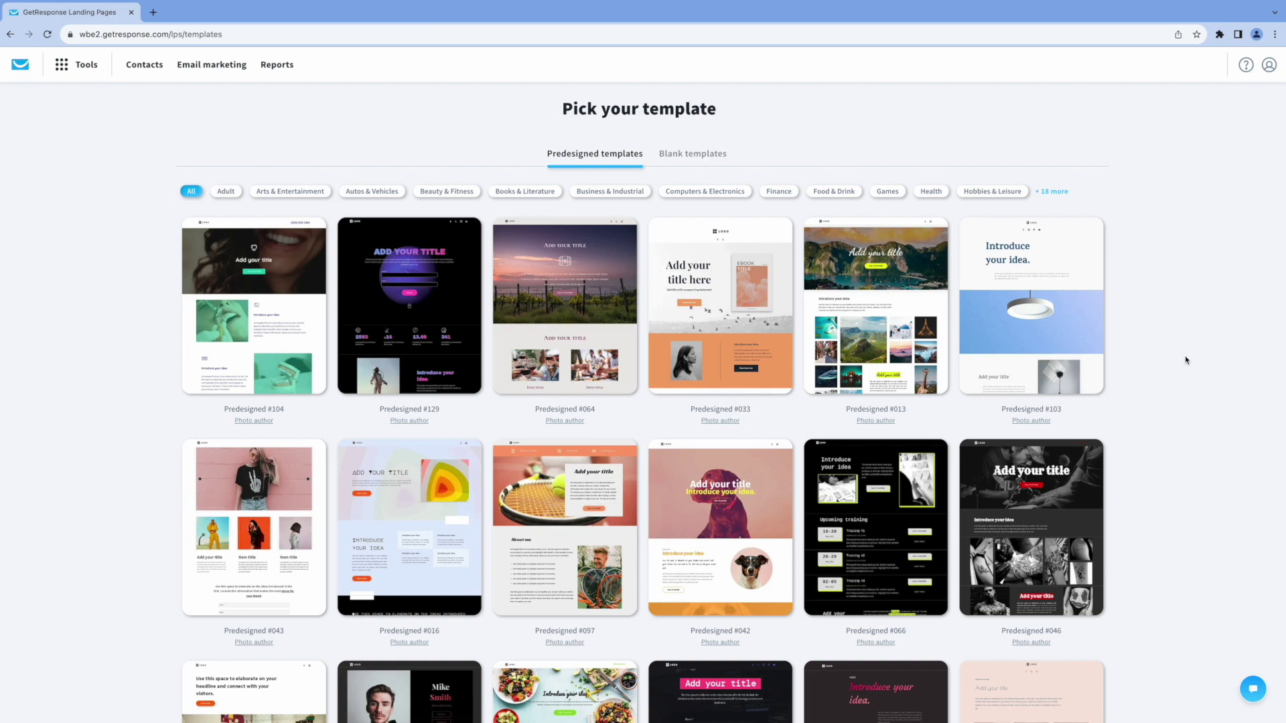
scroll(1185, 361, down, 8)
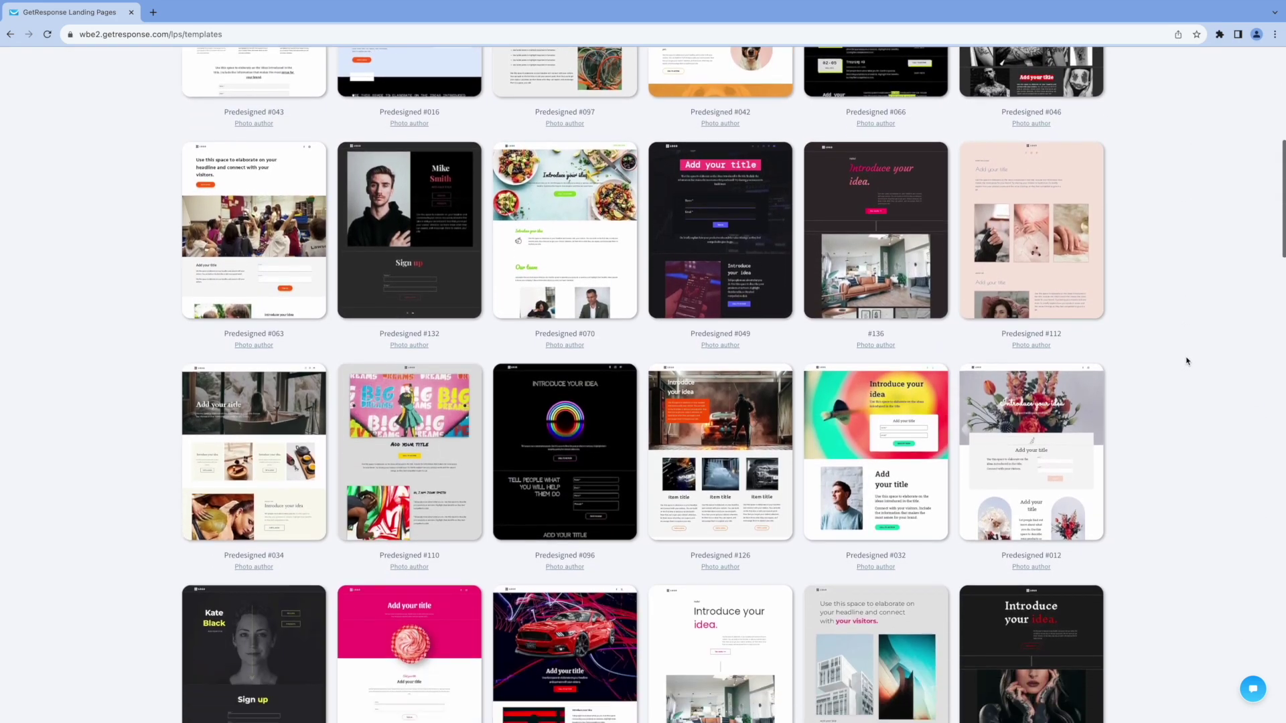
scroll(1187, 362, down, 8)
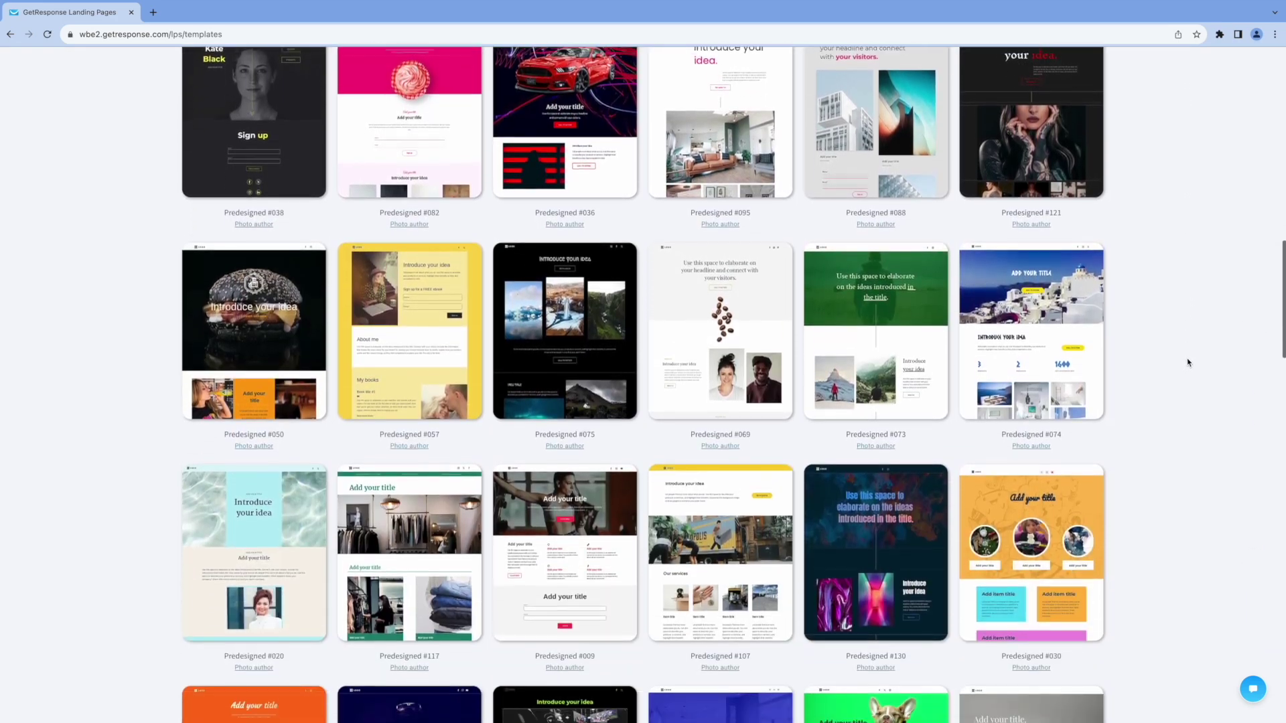
scroll(1187, 362, down, 6)
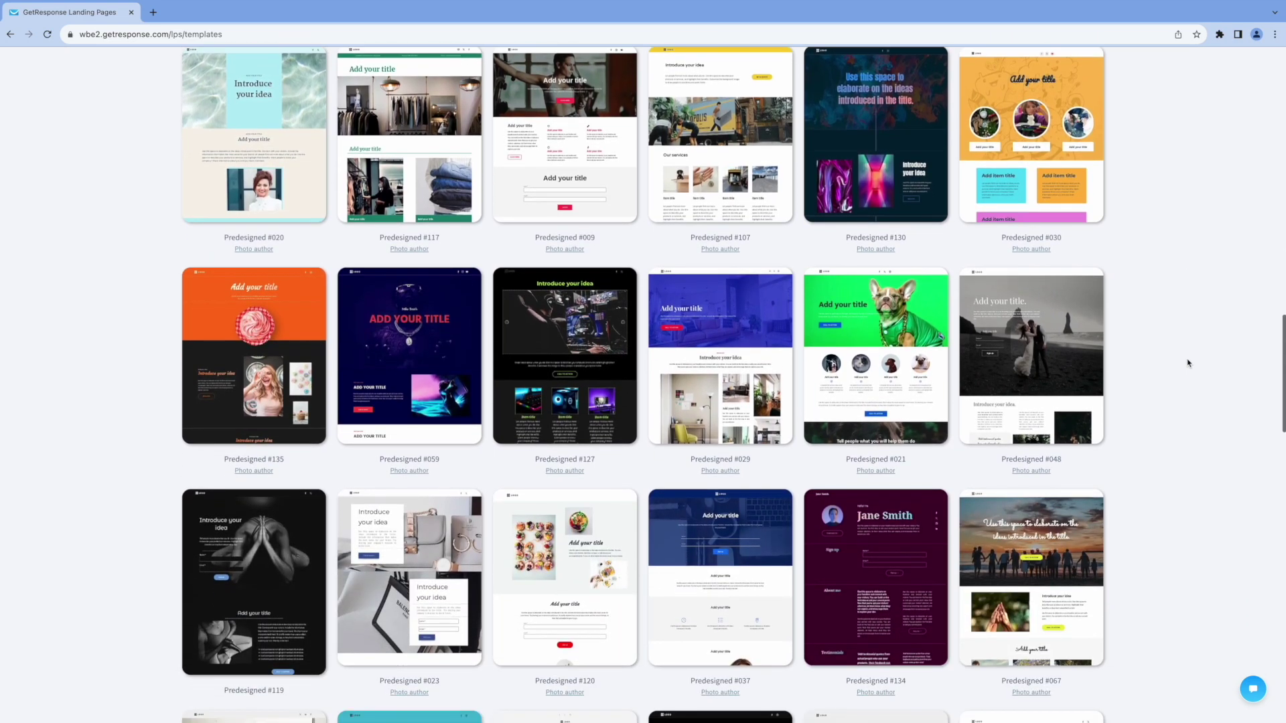
scroll(1188, 362, down, 8)
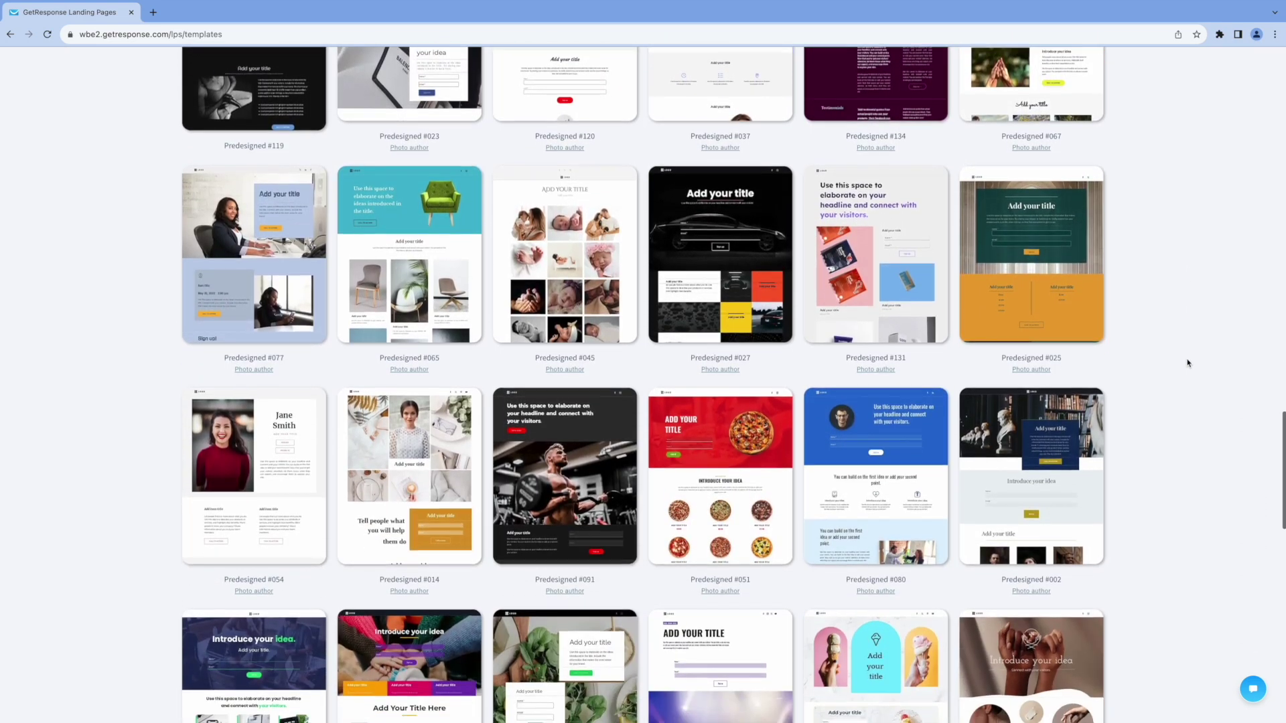
scroll(1187, 363, down, 1)
mouse_move(893, 424)
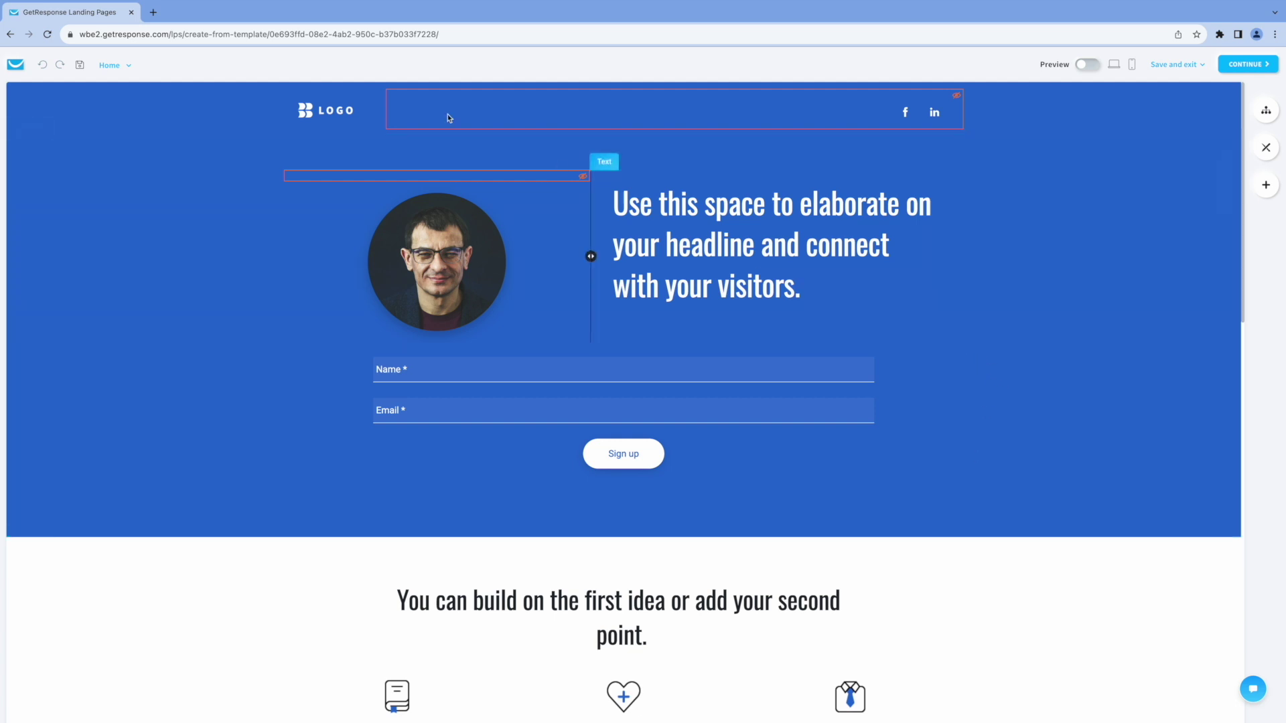
Replace template #080's hero headline with 'Get a Free Coaching Consultation'
click(613, 200)
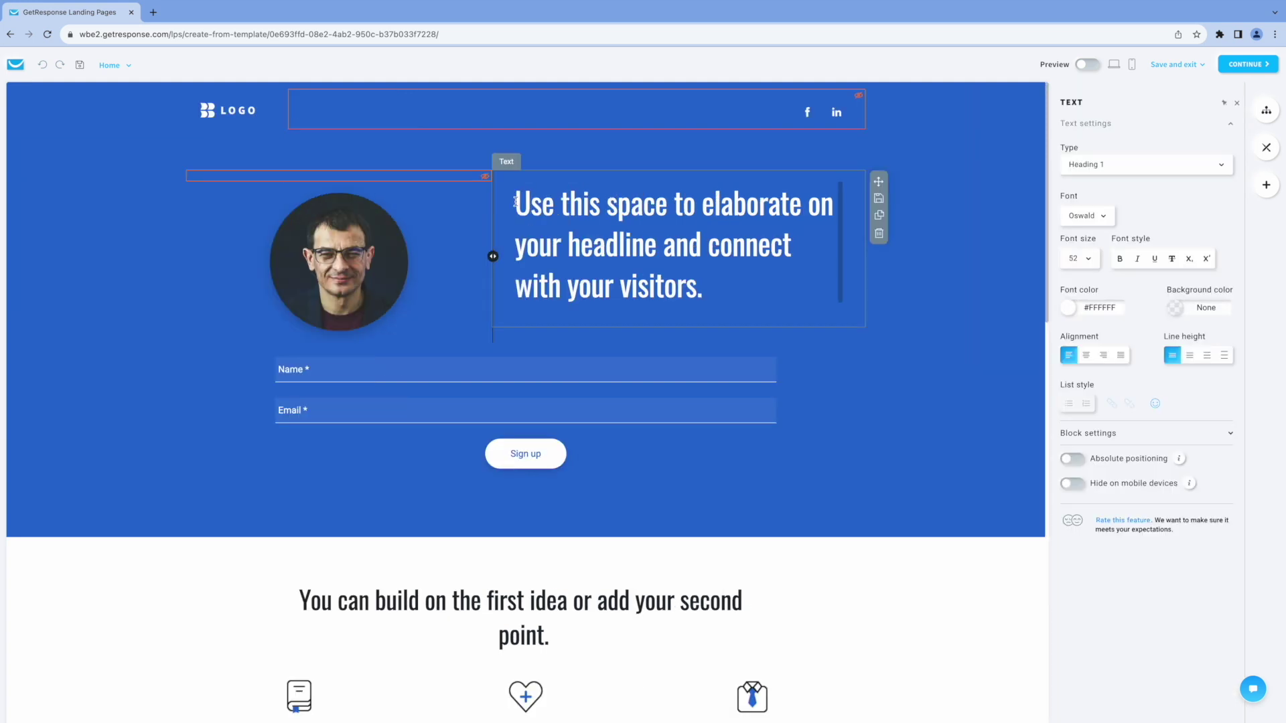
drag(515, 201, 709, 276)
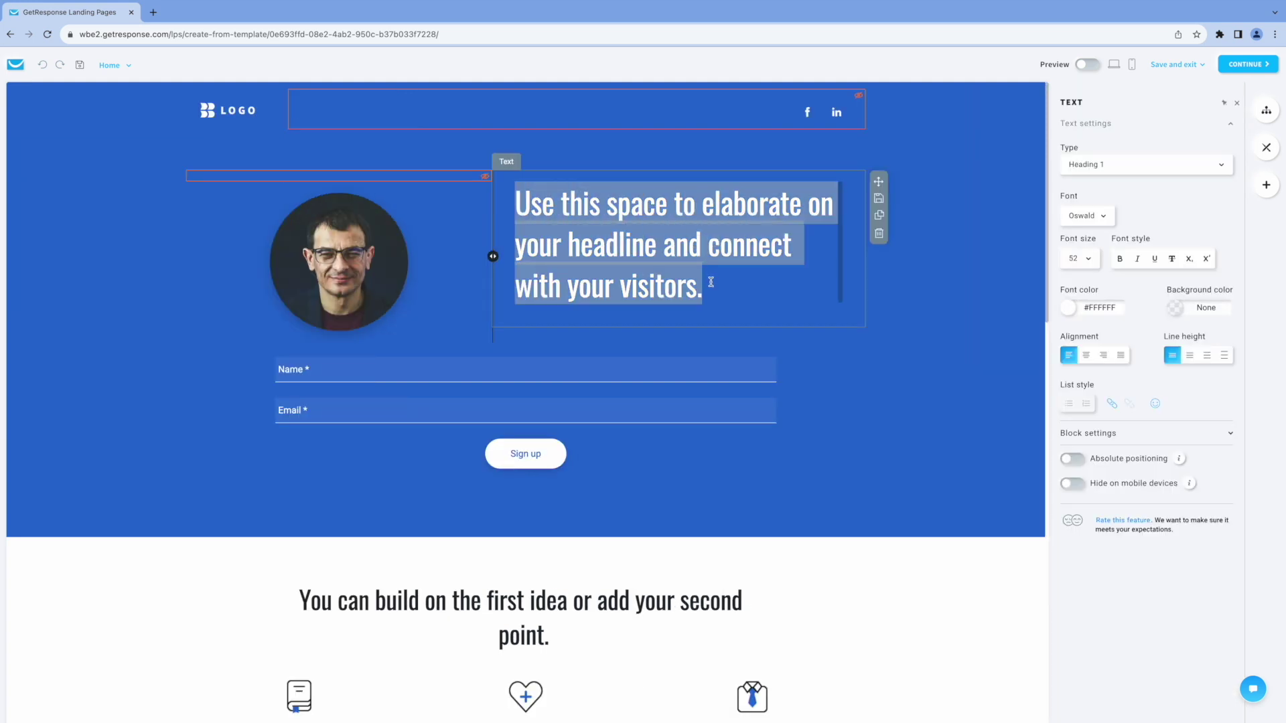
text(Get a F)
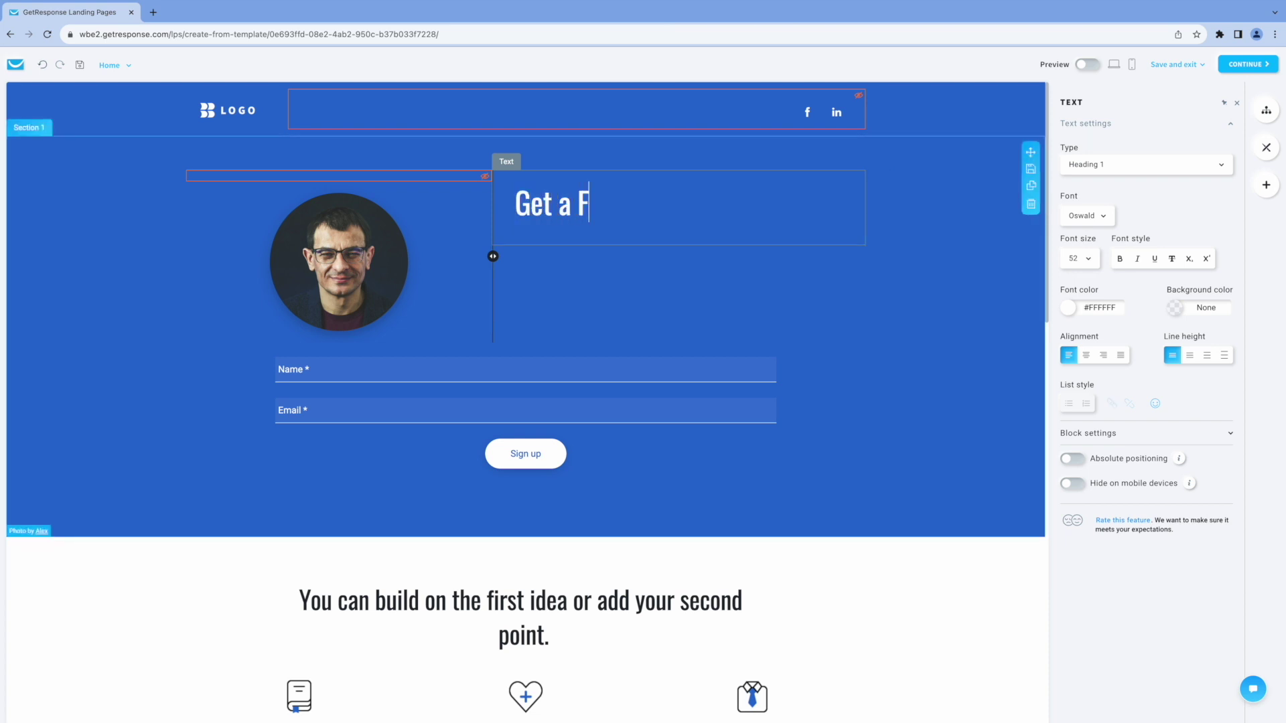
text(ree Co)
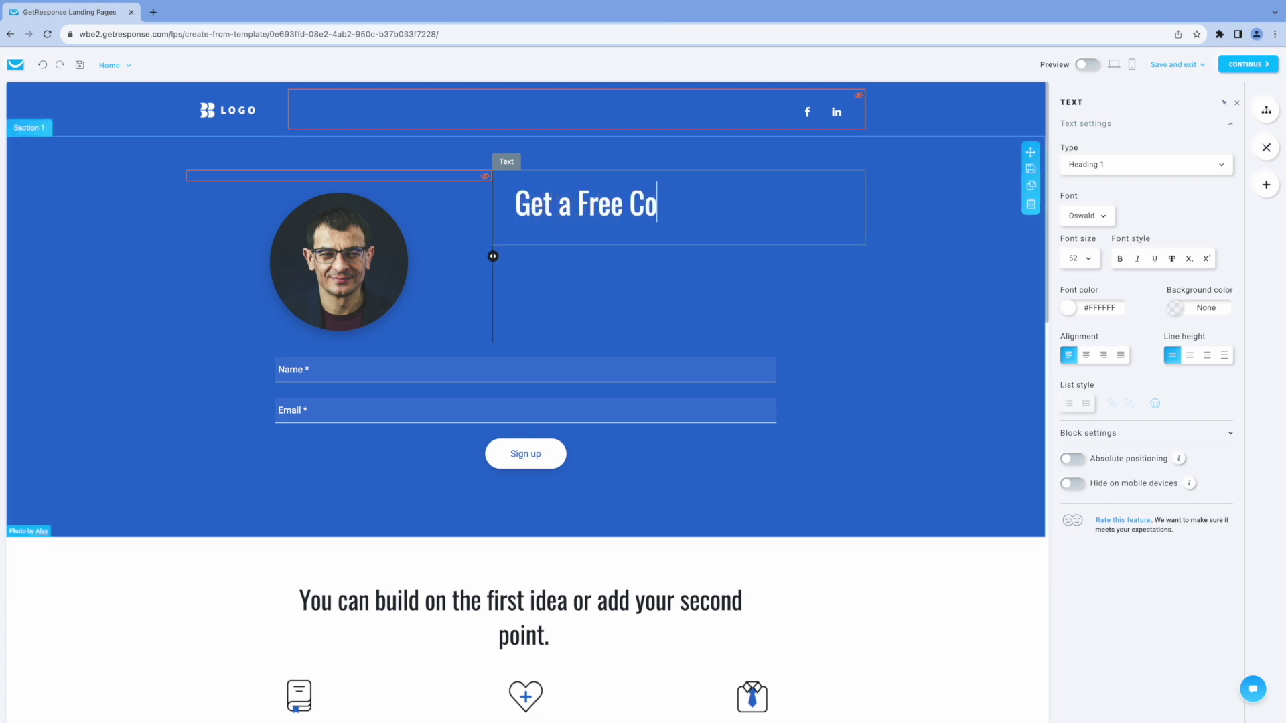
text(aching C)
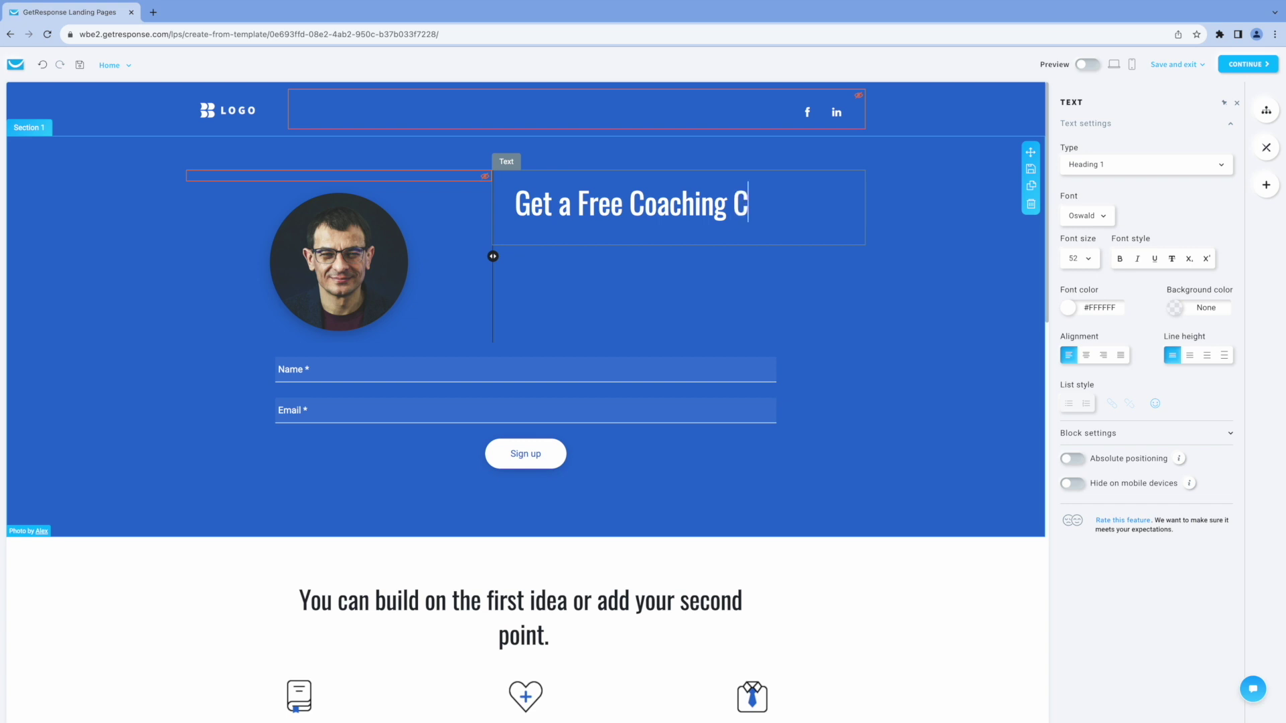
text(onsu)
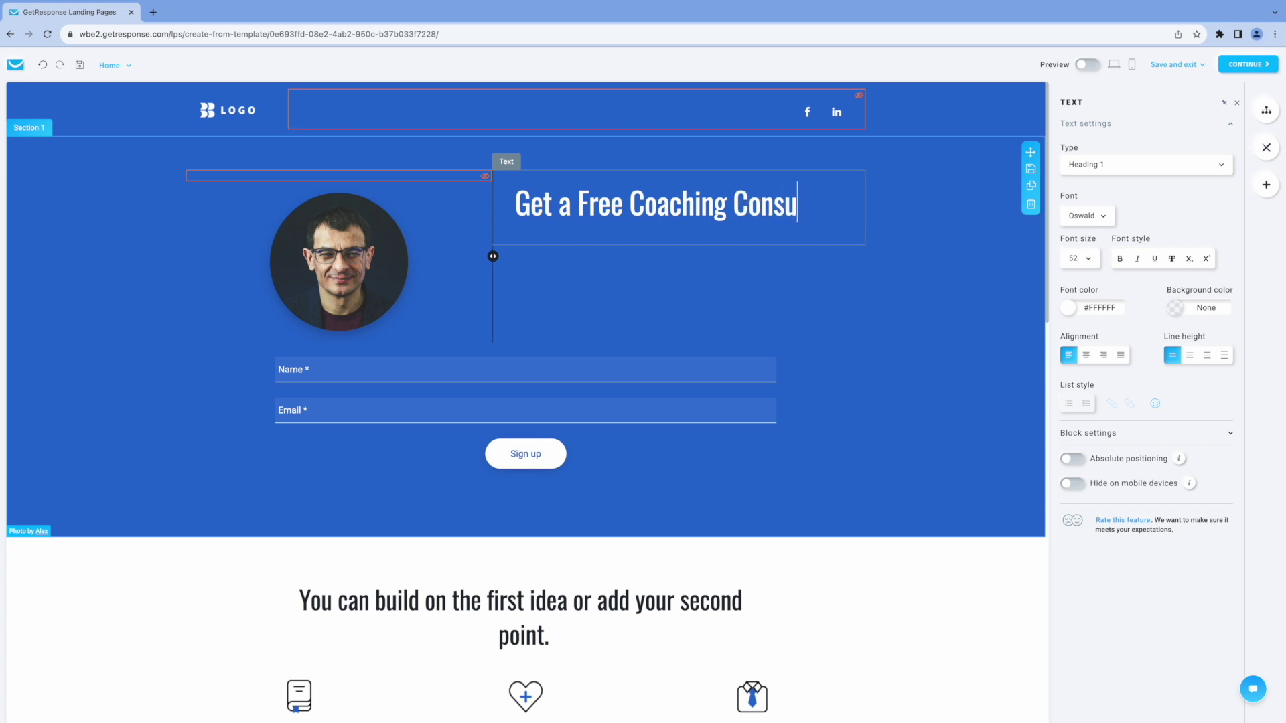
text(ltation)
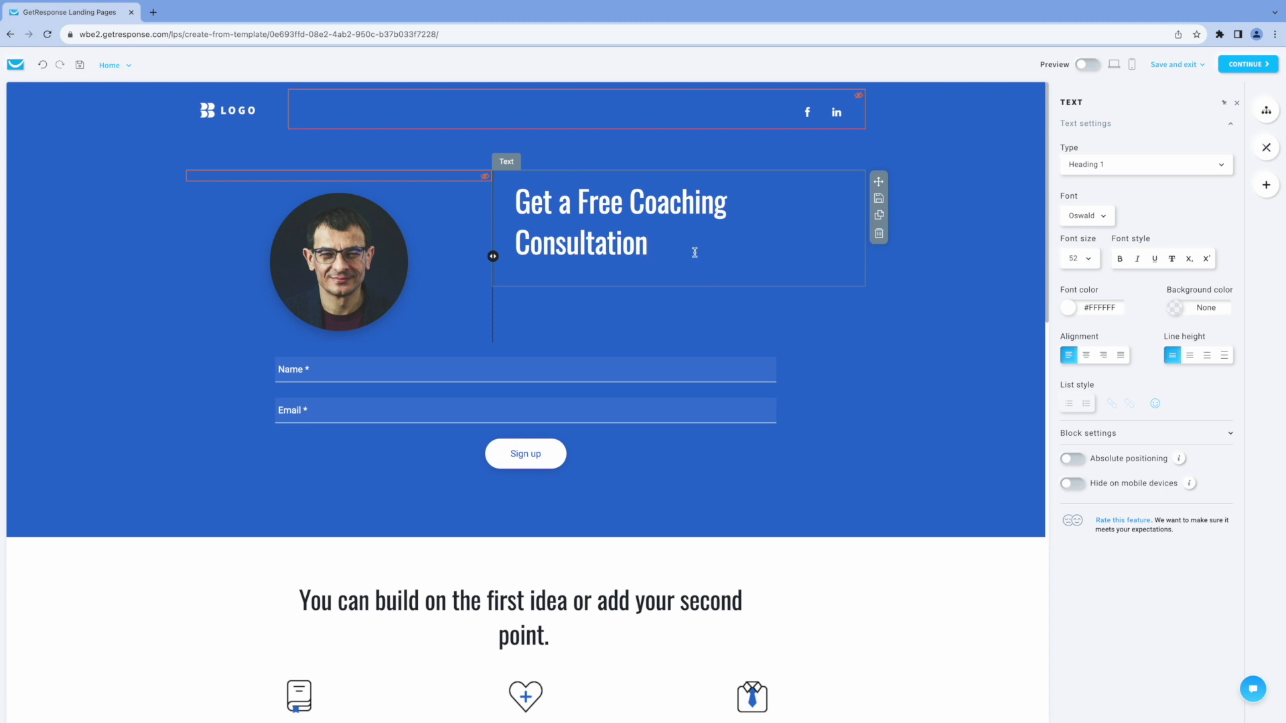
Swap the round hero portrait for a different man's headshot from Files and images
click(339, 265)
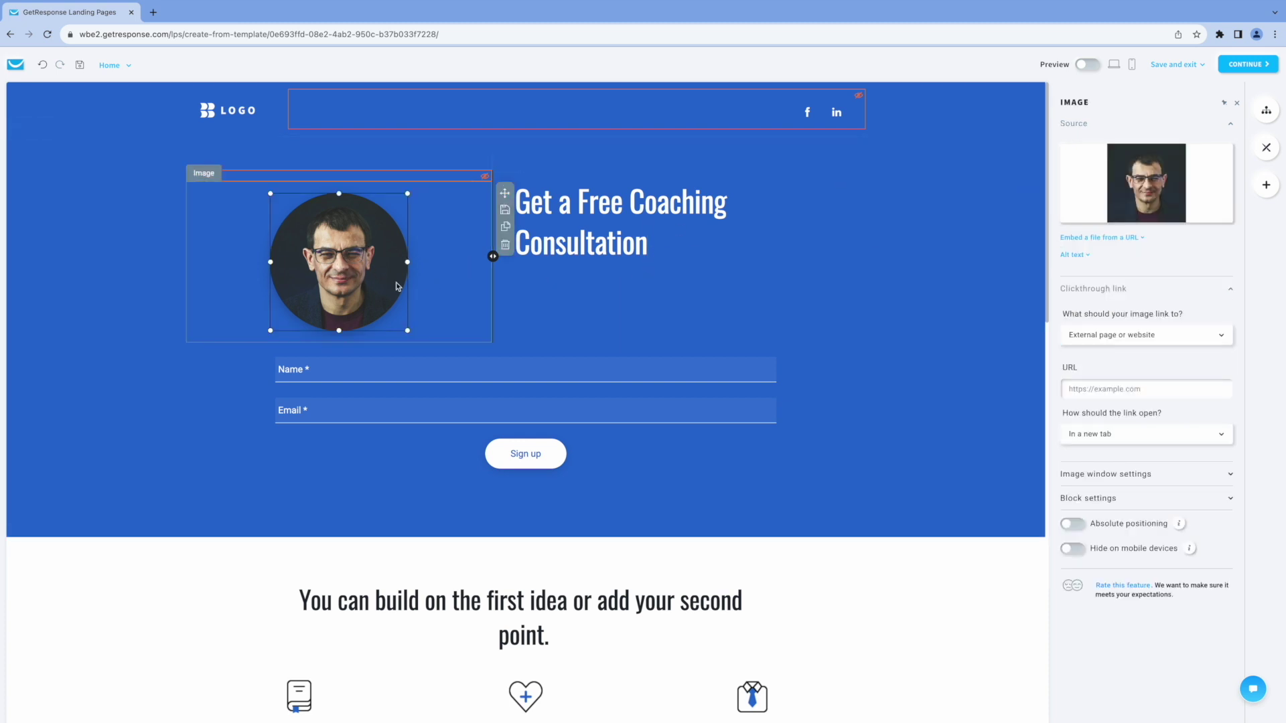
mouse_move(1141, 190)
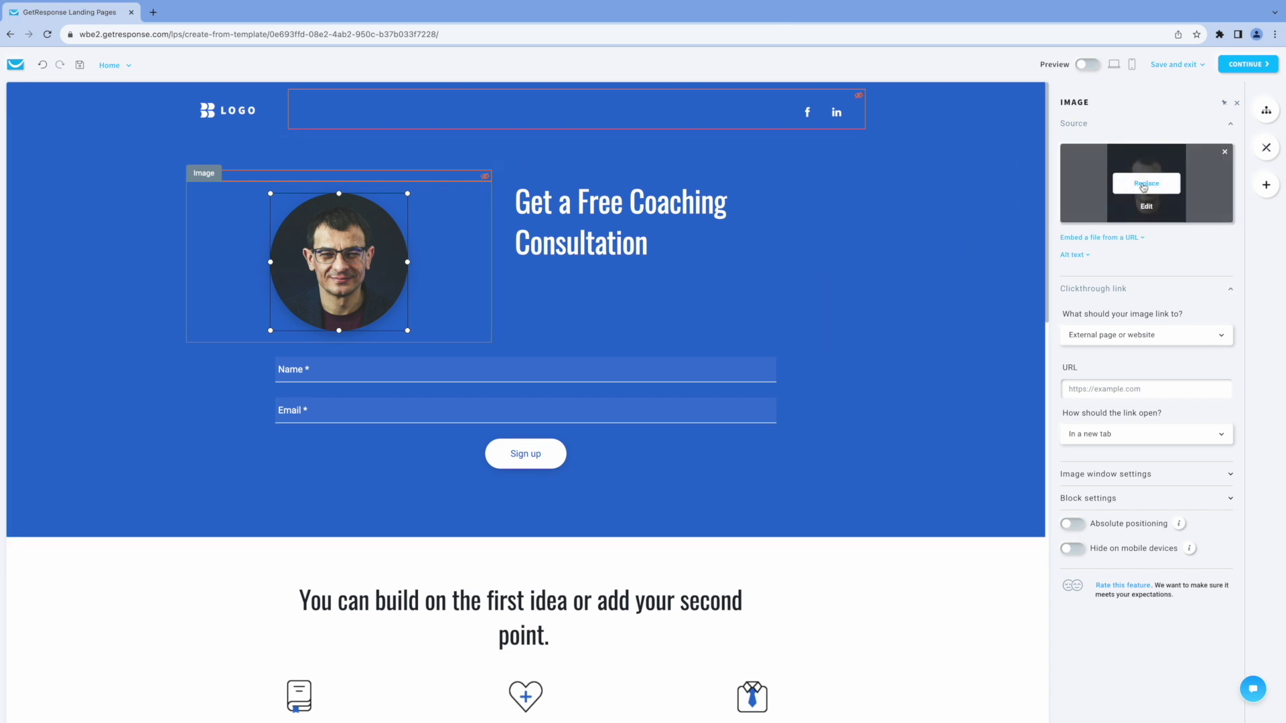
click(1145, 184)
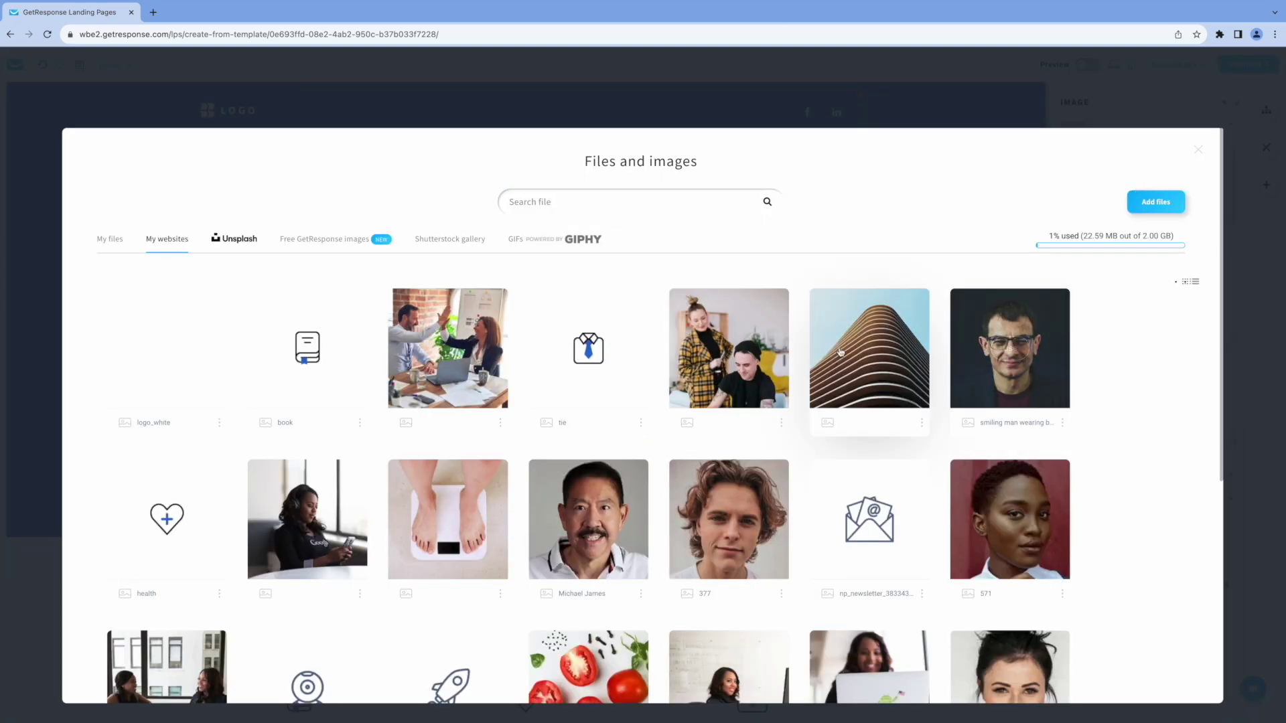
click(589, 521)
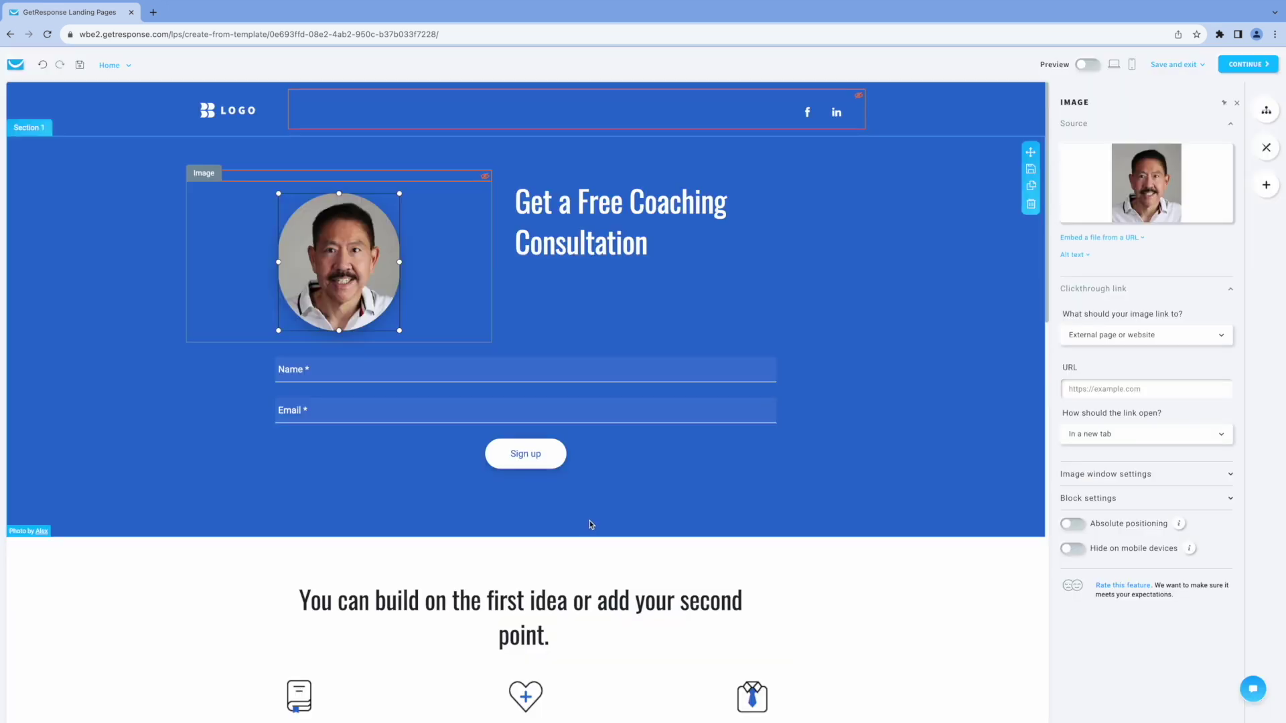
click(902, 315)
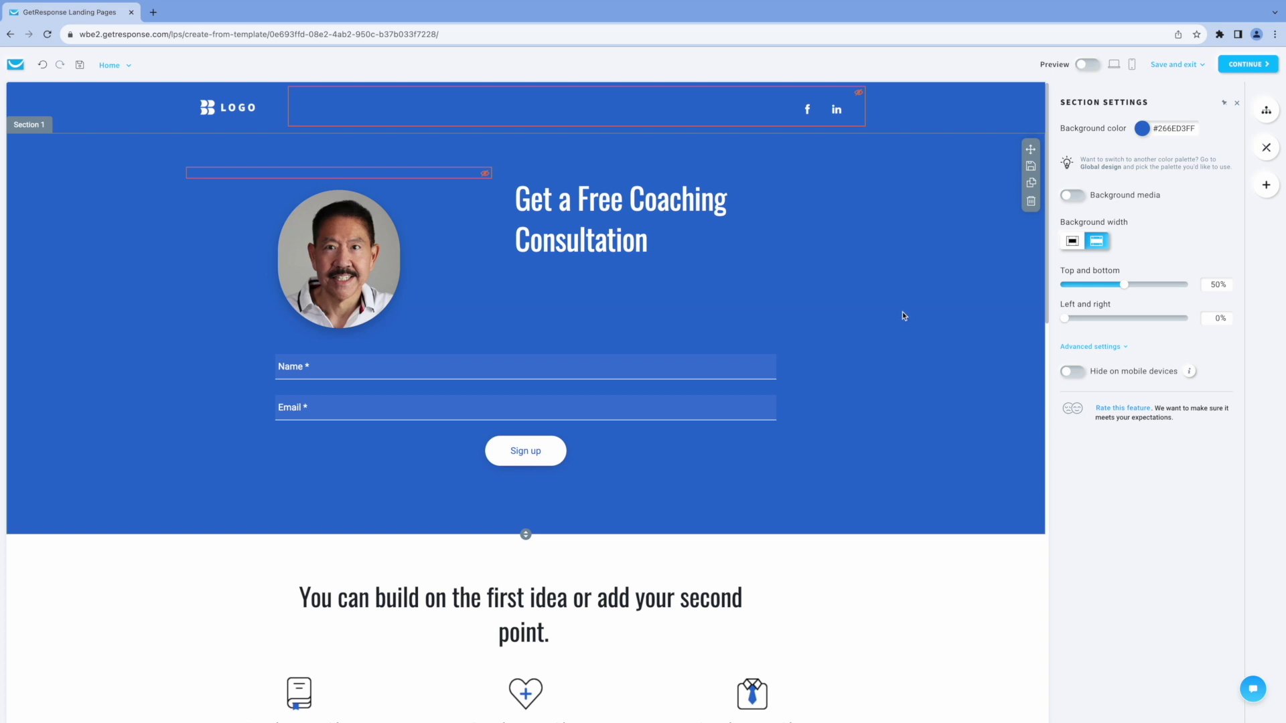
click(362, 369)
click(363, 408)
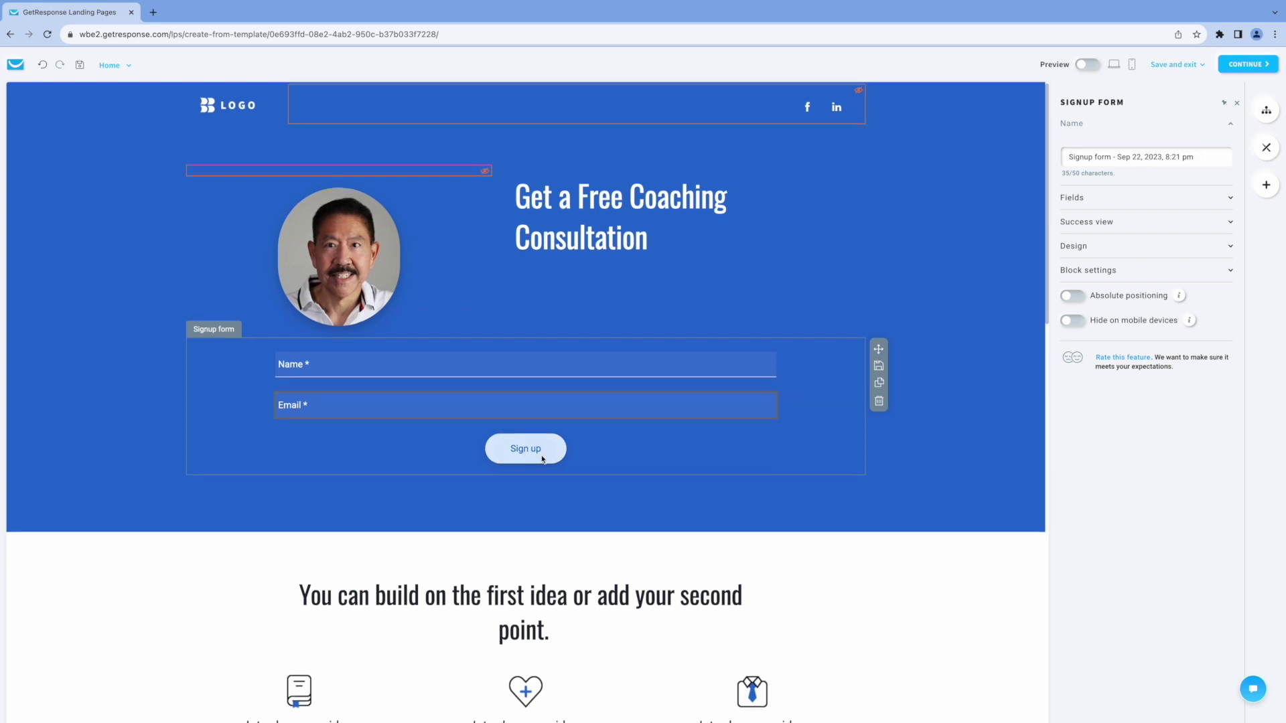
scroll(911, 577, down, 2)
scroll(911, 577, down, 5)
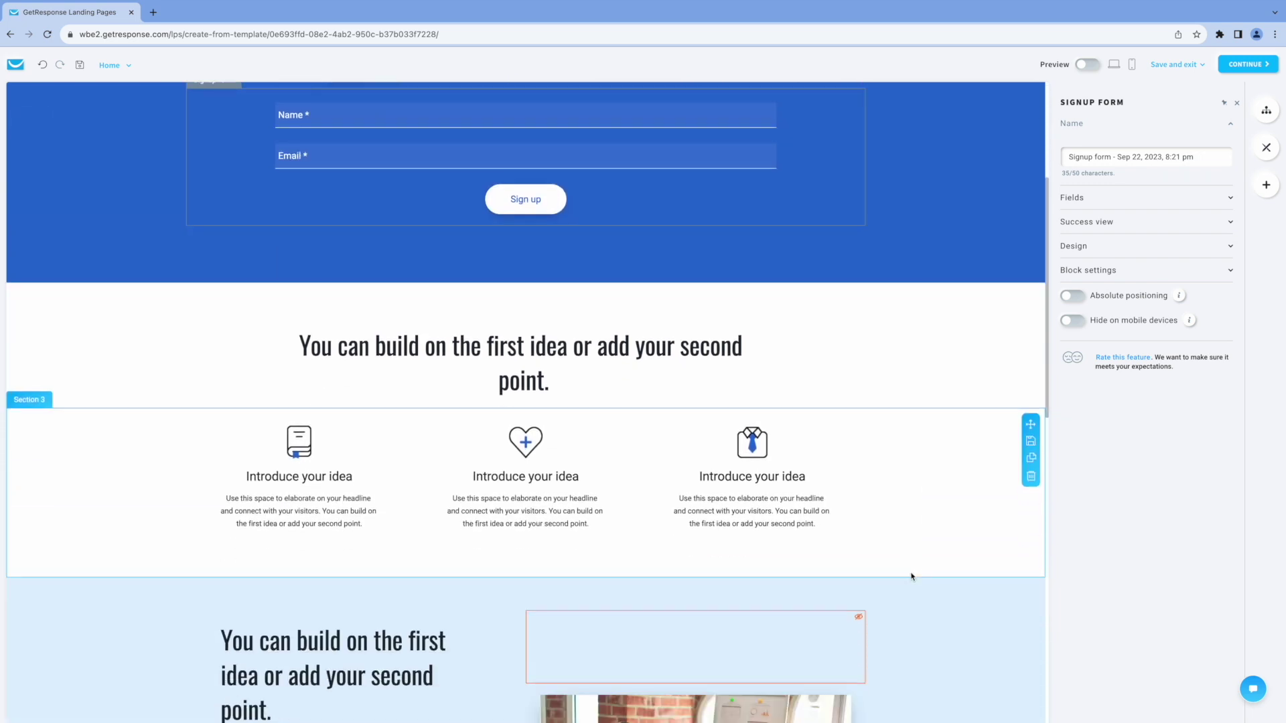
scroll(911, 577, down, 1)
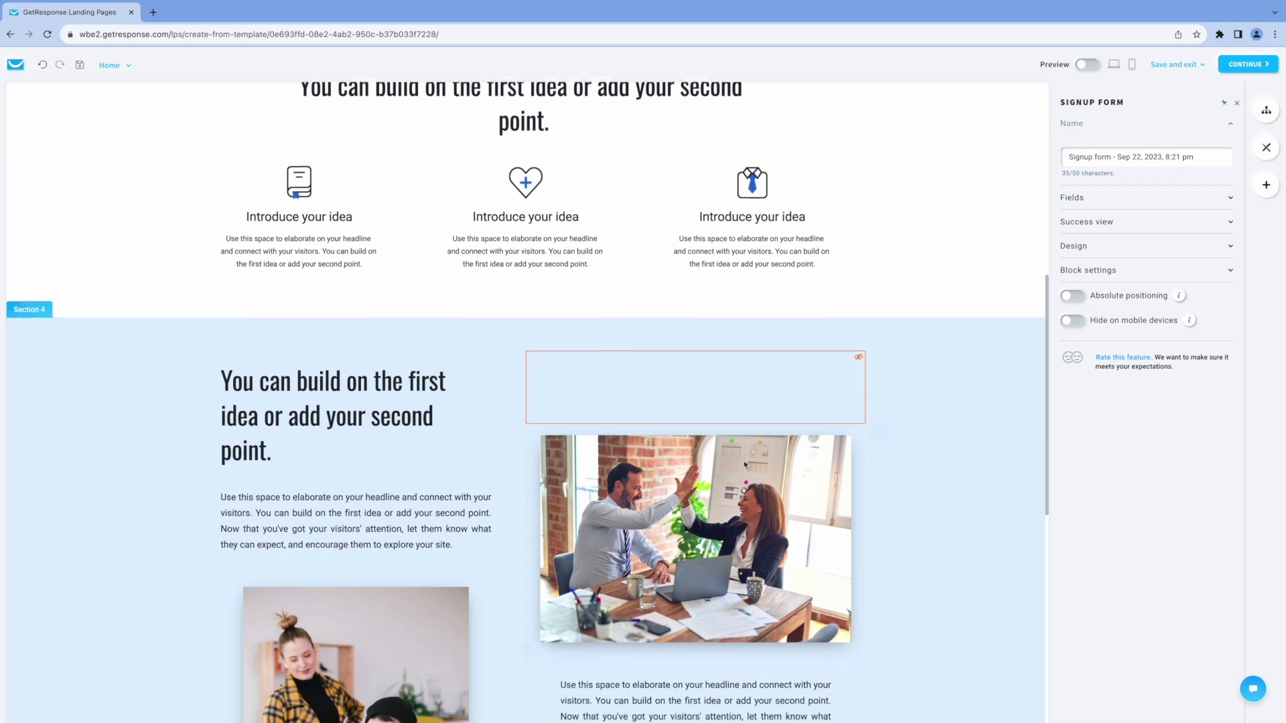
click(226, 235)
drag(223, 235, 372, 274)
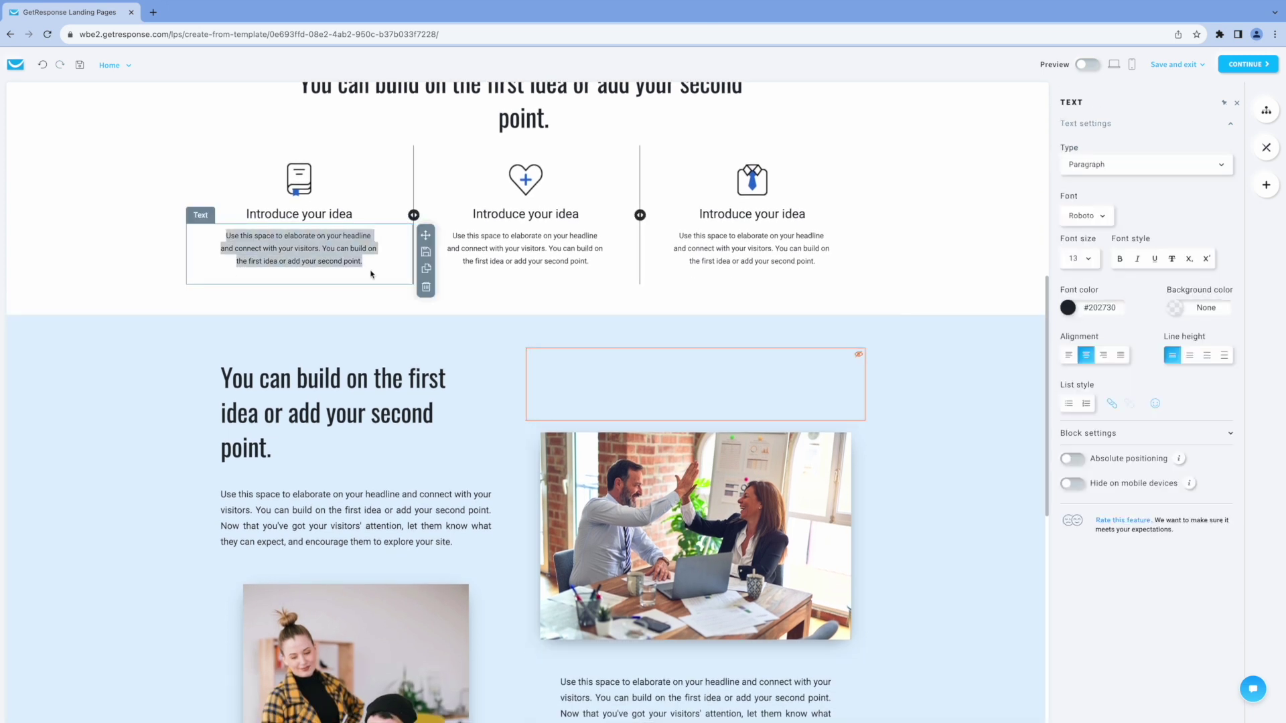
click(450, 236)
drag(448, 235, 588, 264)
click(502, 218)
drag(471, 214, 591, 214)
click(520, 182)
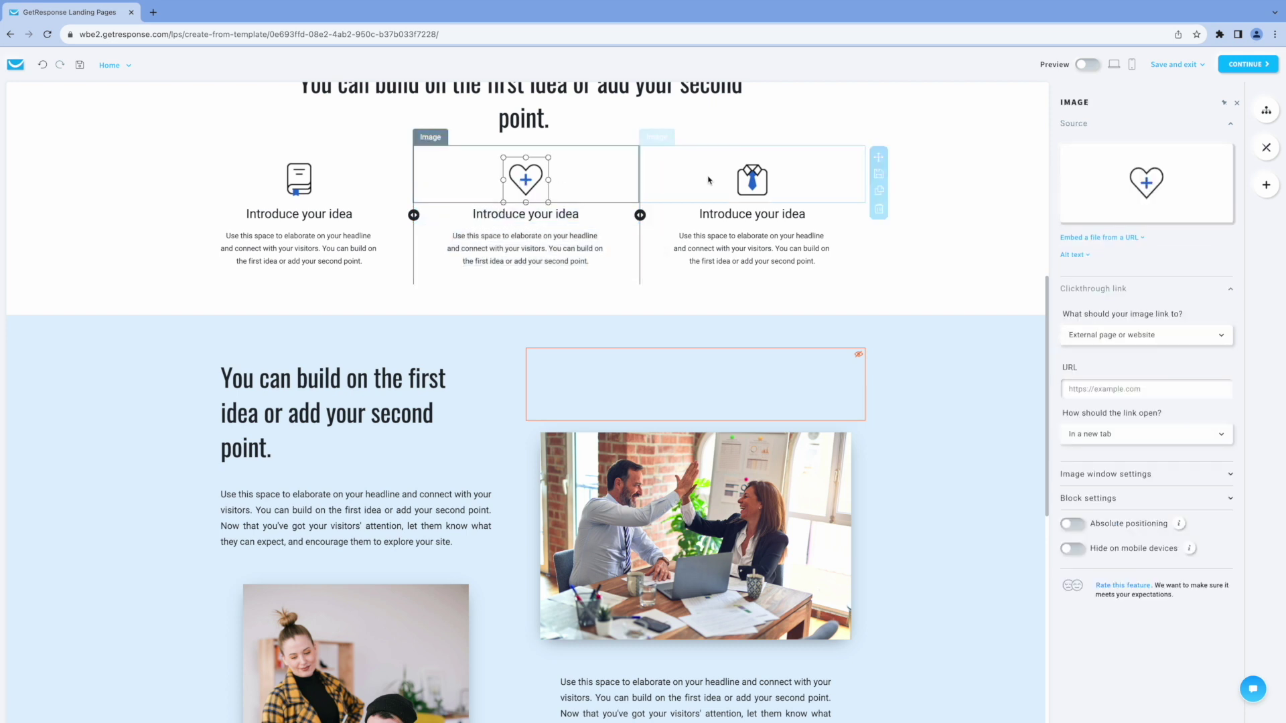
click(755, 181)
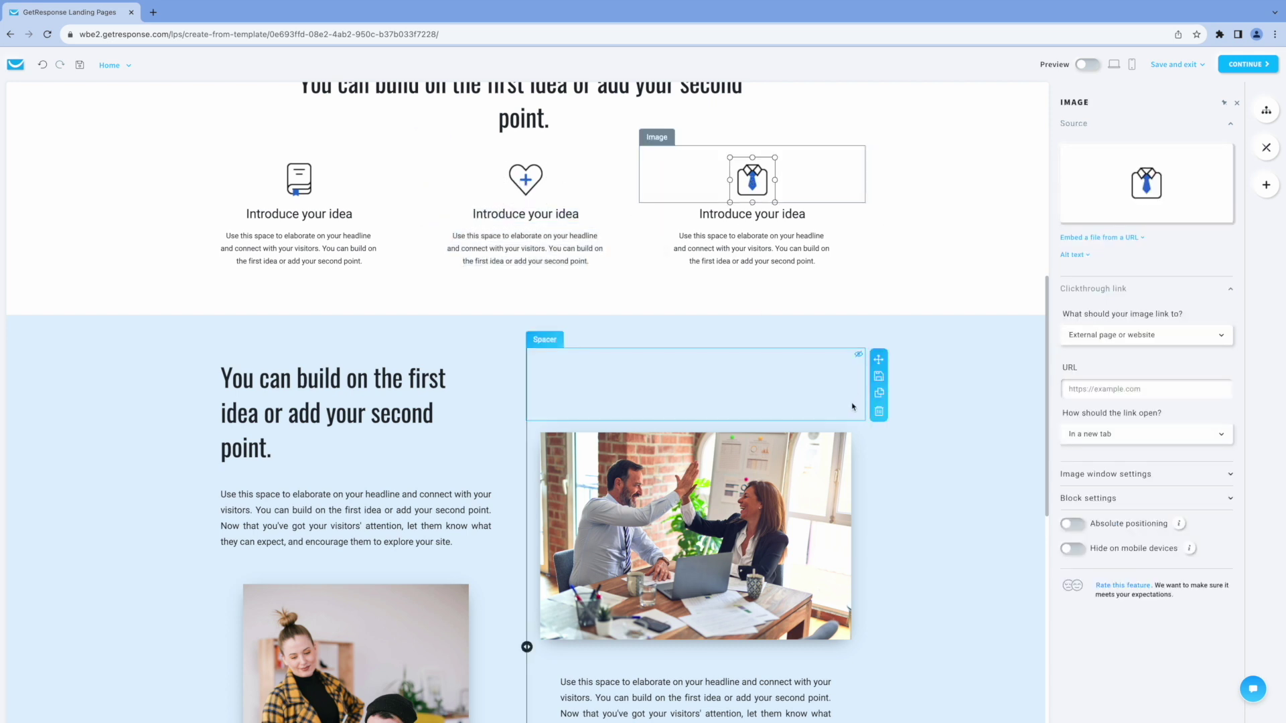
scroll(899, 446, down, 4)
scroll(901, 447, down, 1)
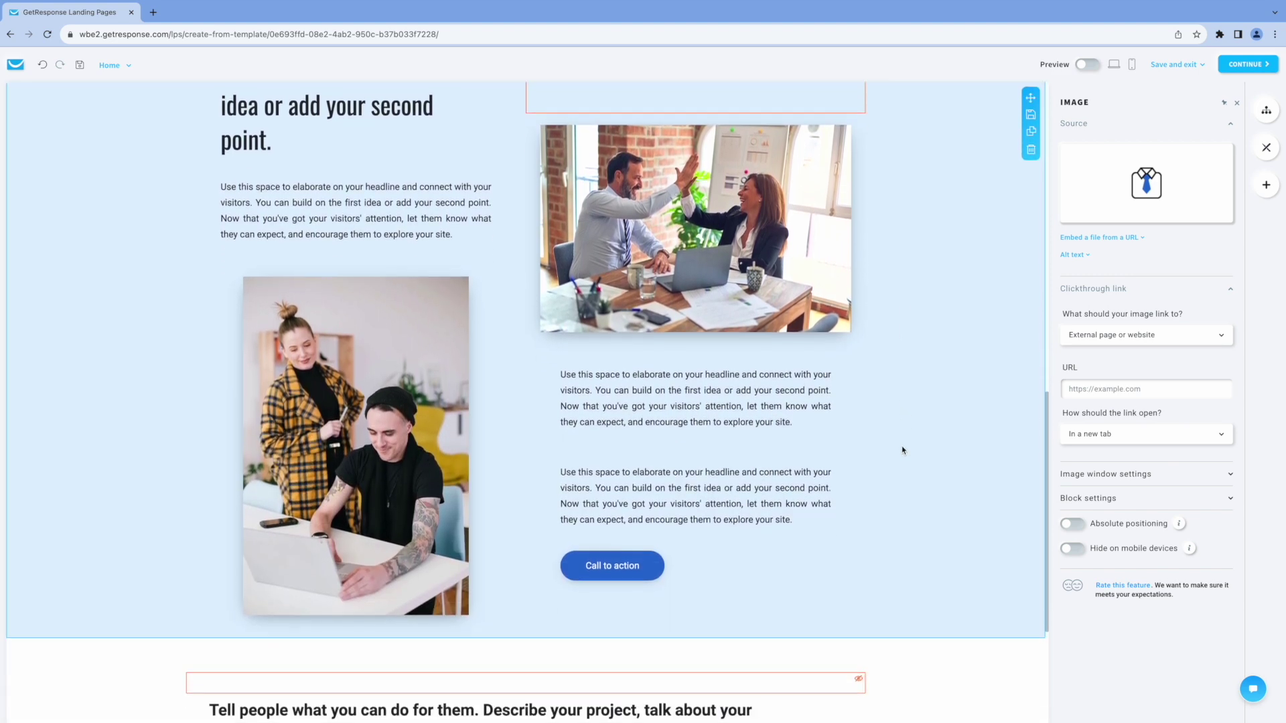
scroll(901, 447, up, 1)
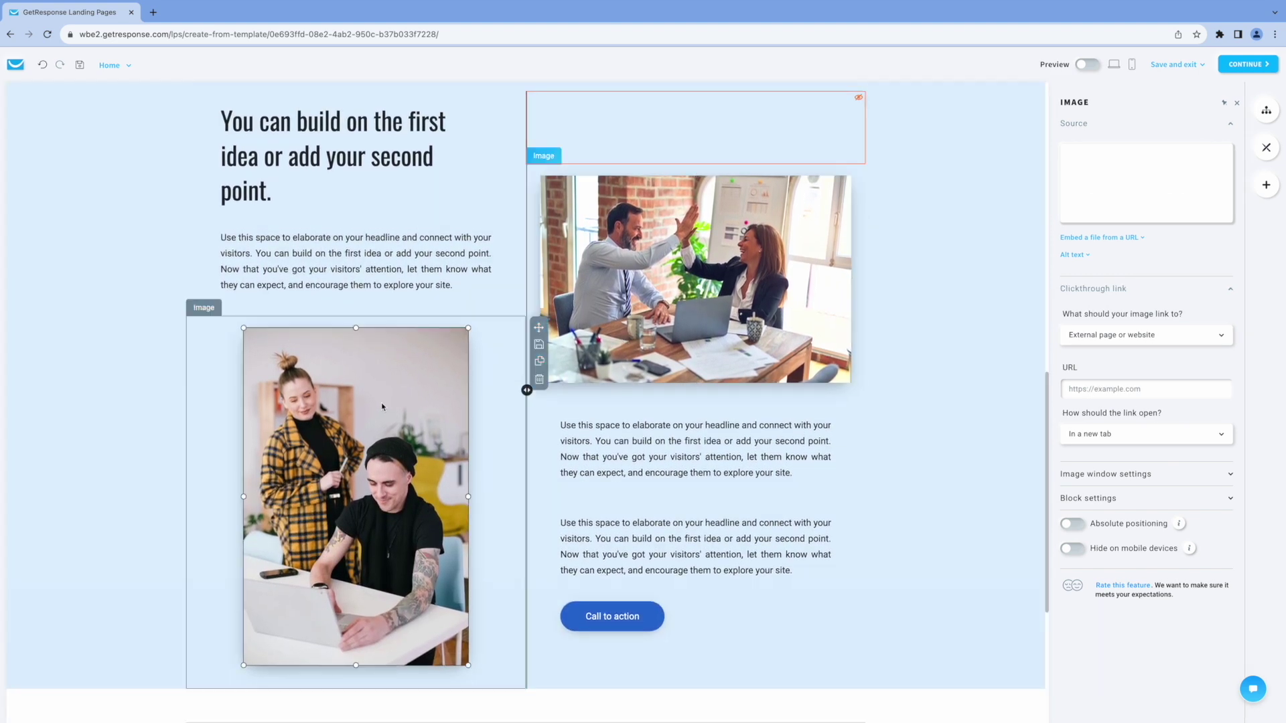
click(236, 129)
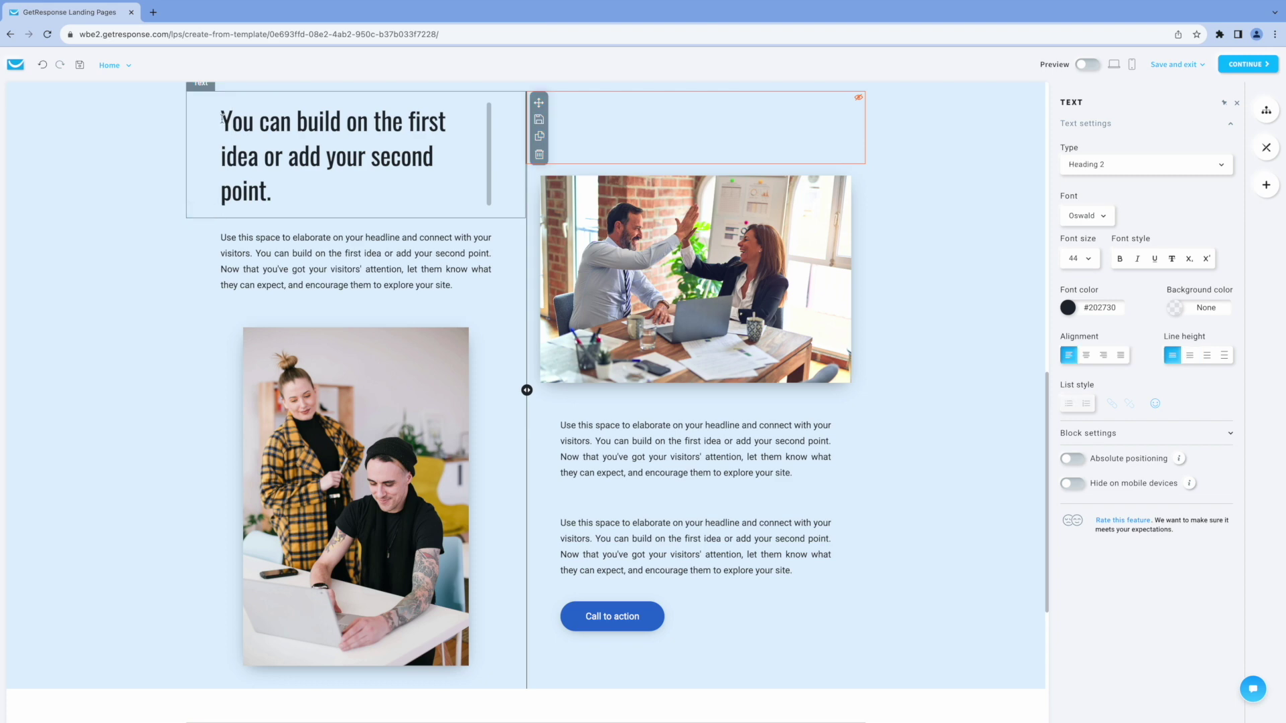
drag(221, 121, 396, 192)
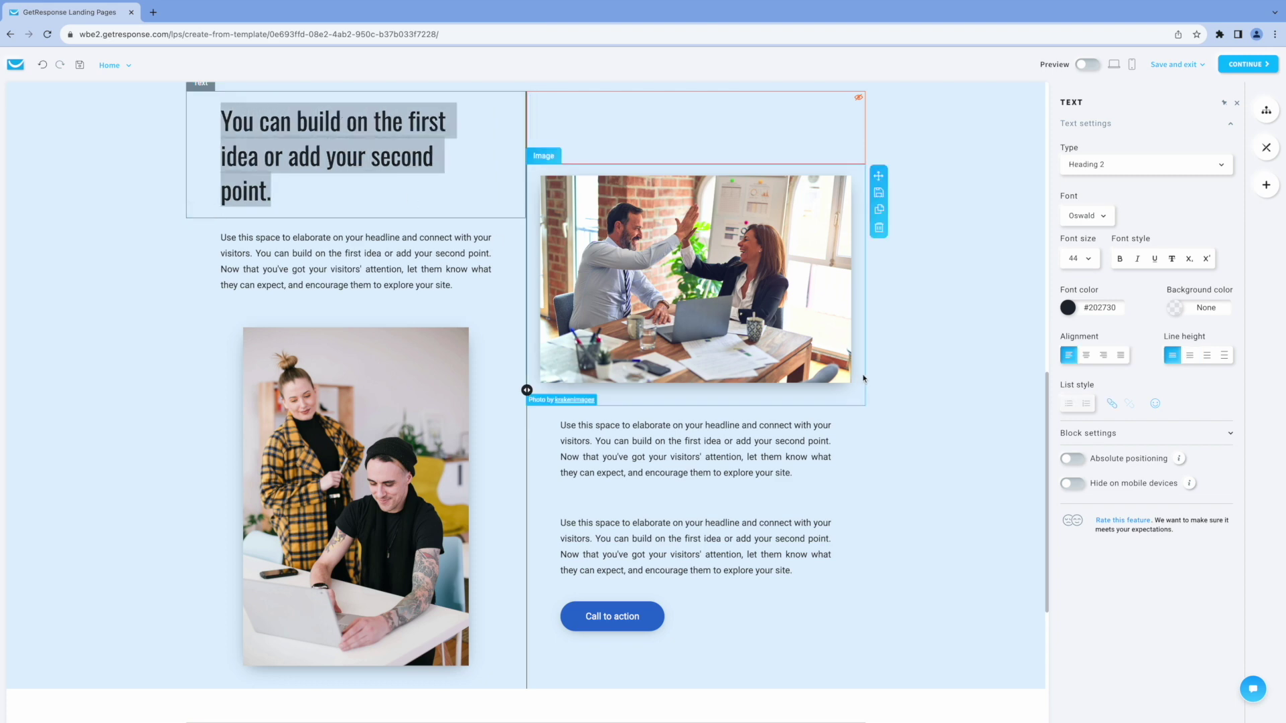
scroll(873, 427, down, 4)
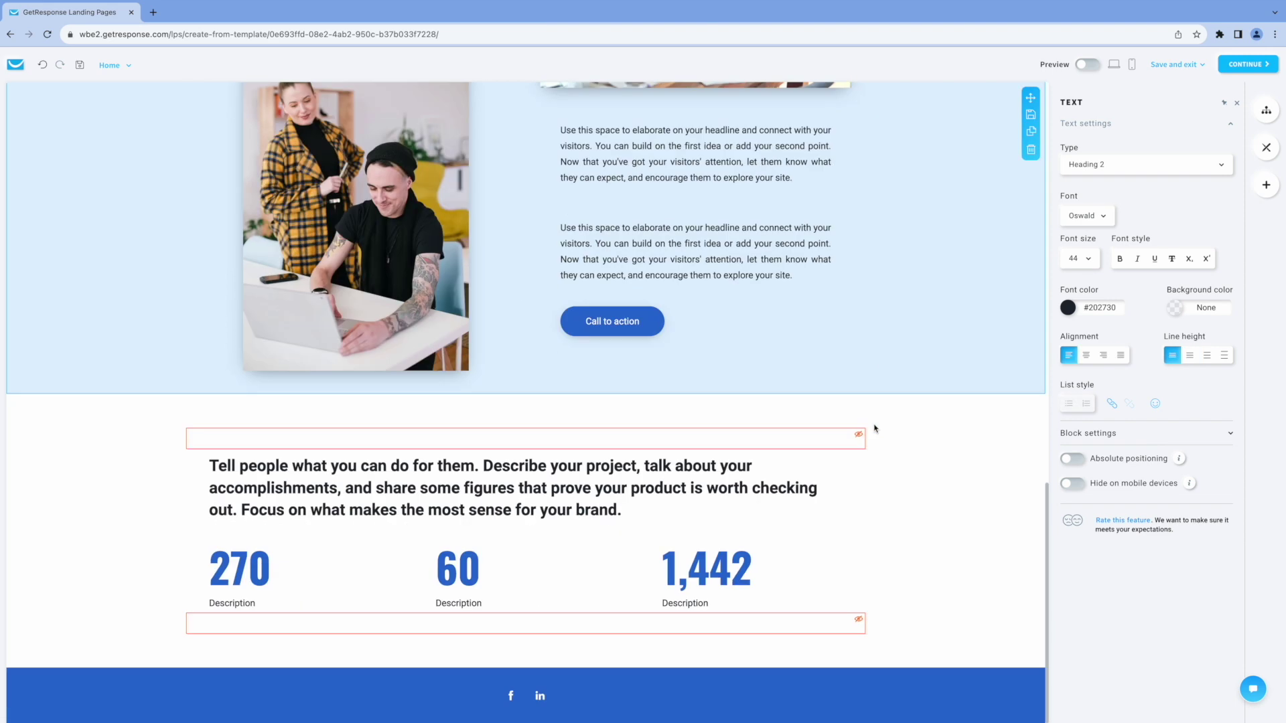
scroll(874, 427, up, 15)
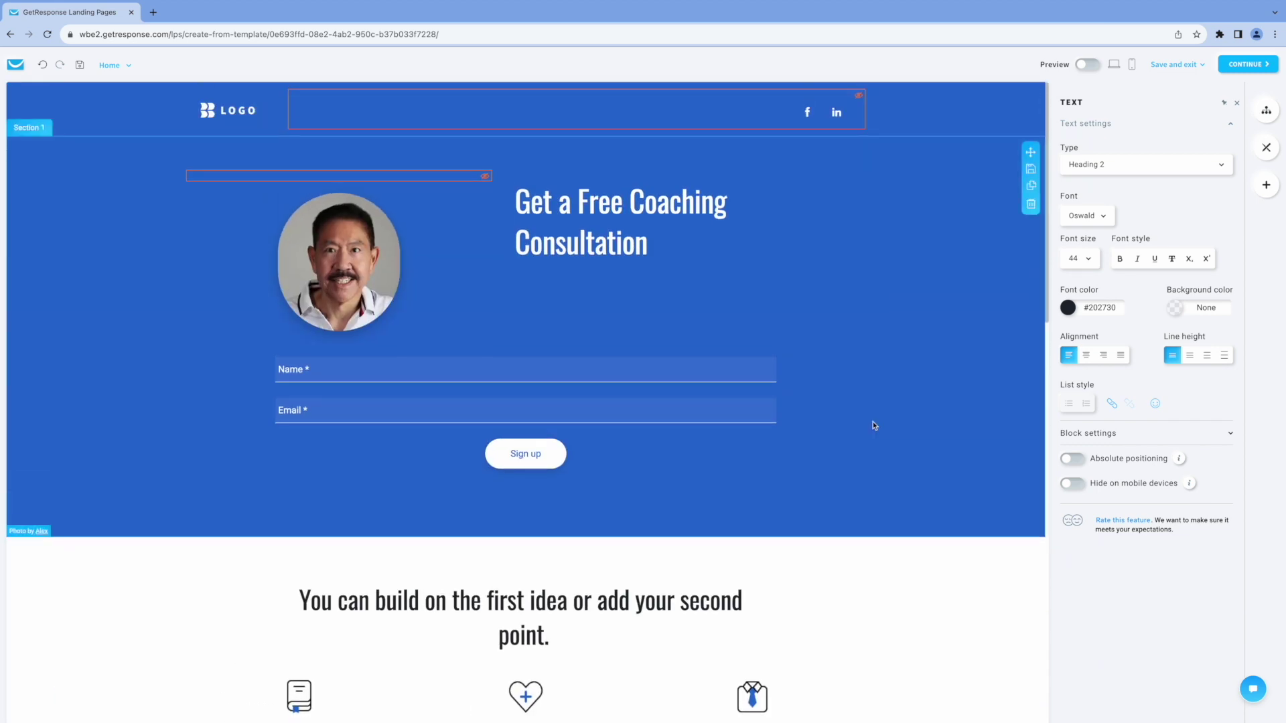
In page settings, choose Coaching as the list for new sign-ups and continue
click(1236, 65)
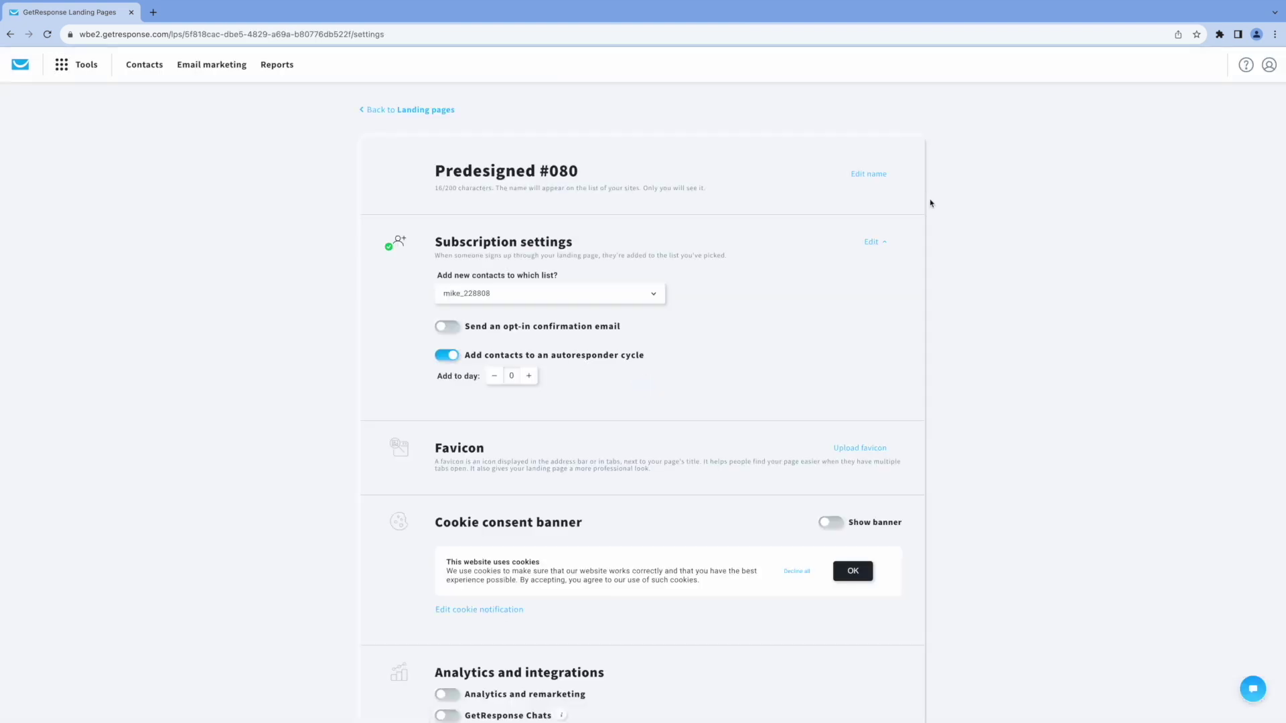
click(655, 295)
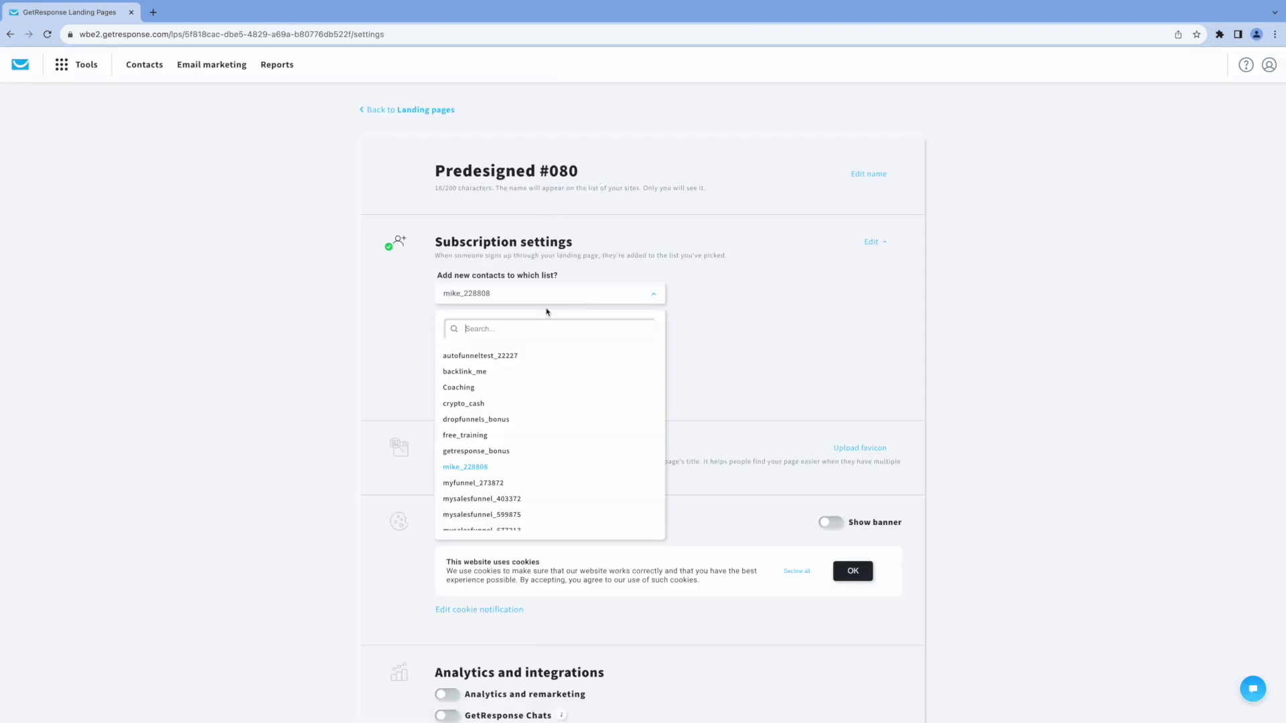
click(469, 390)
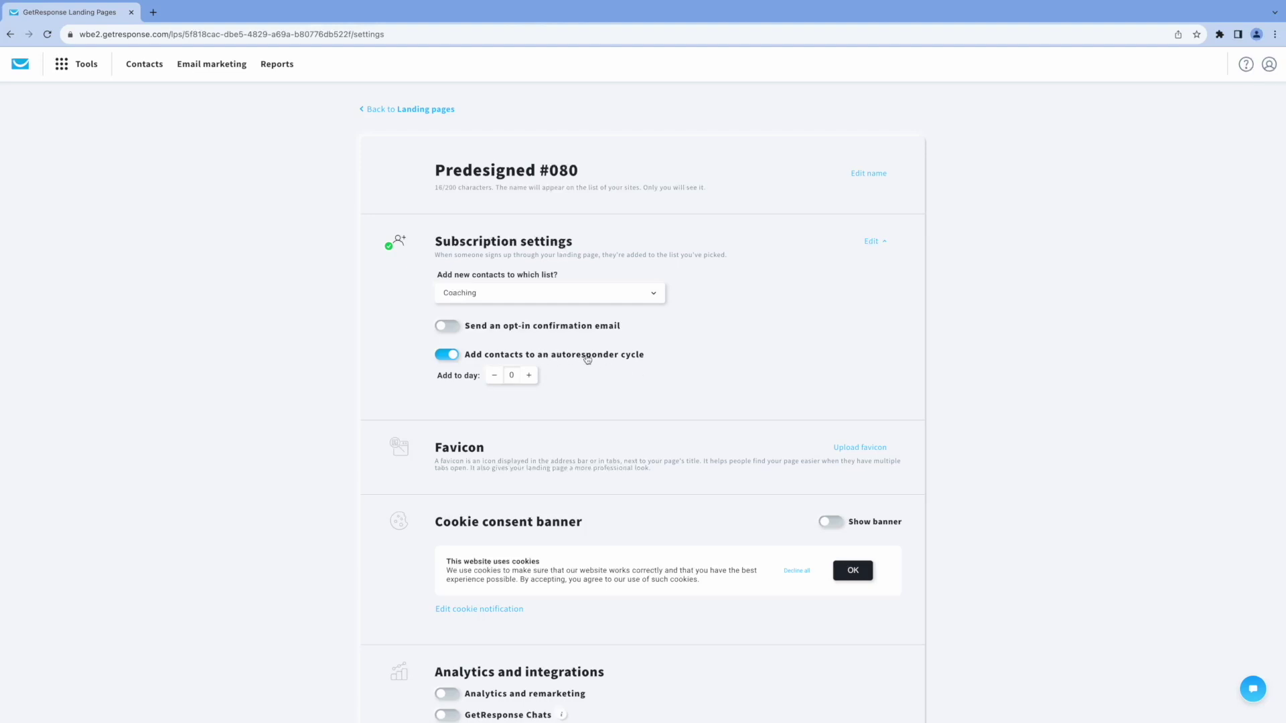
scroll(626, 387, down, 5)
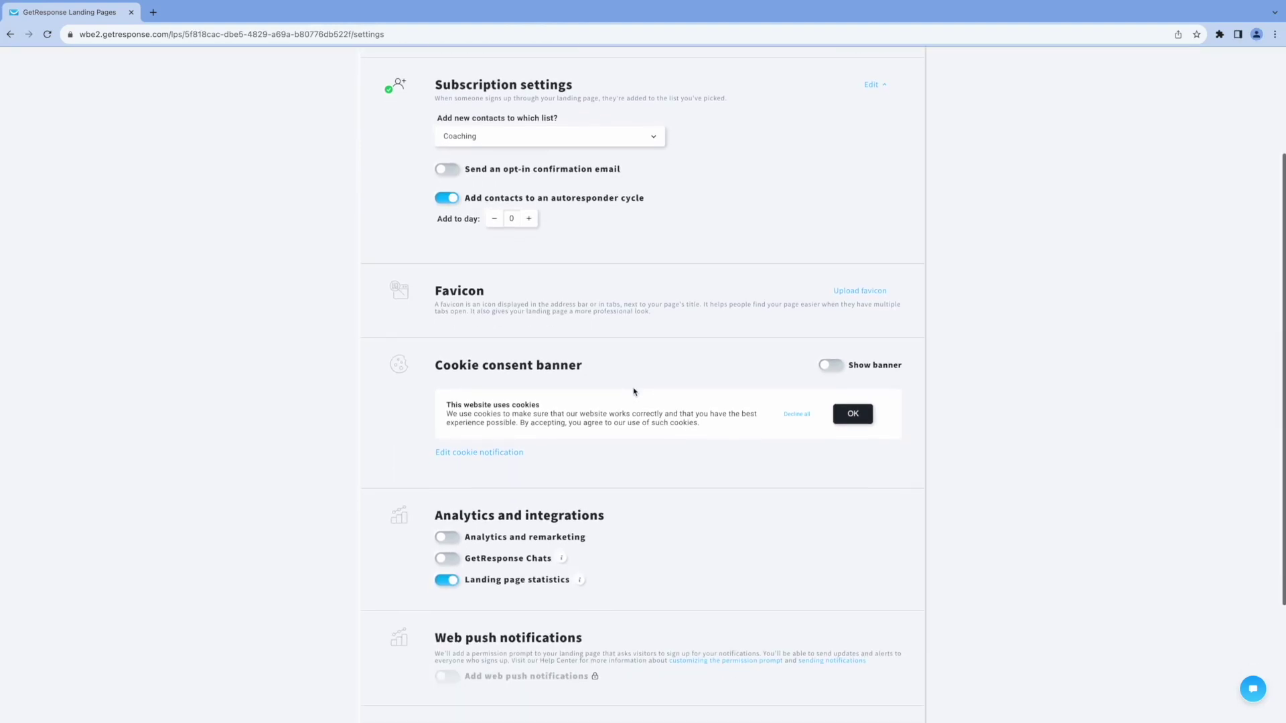
click(851, 623)
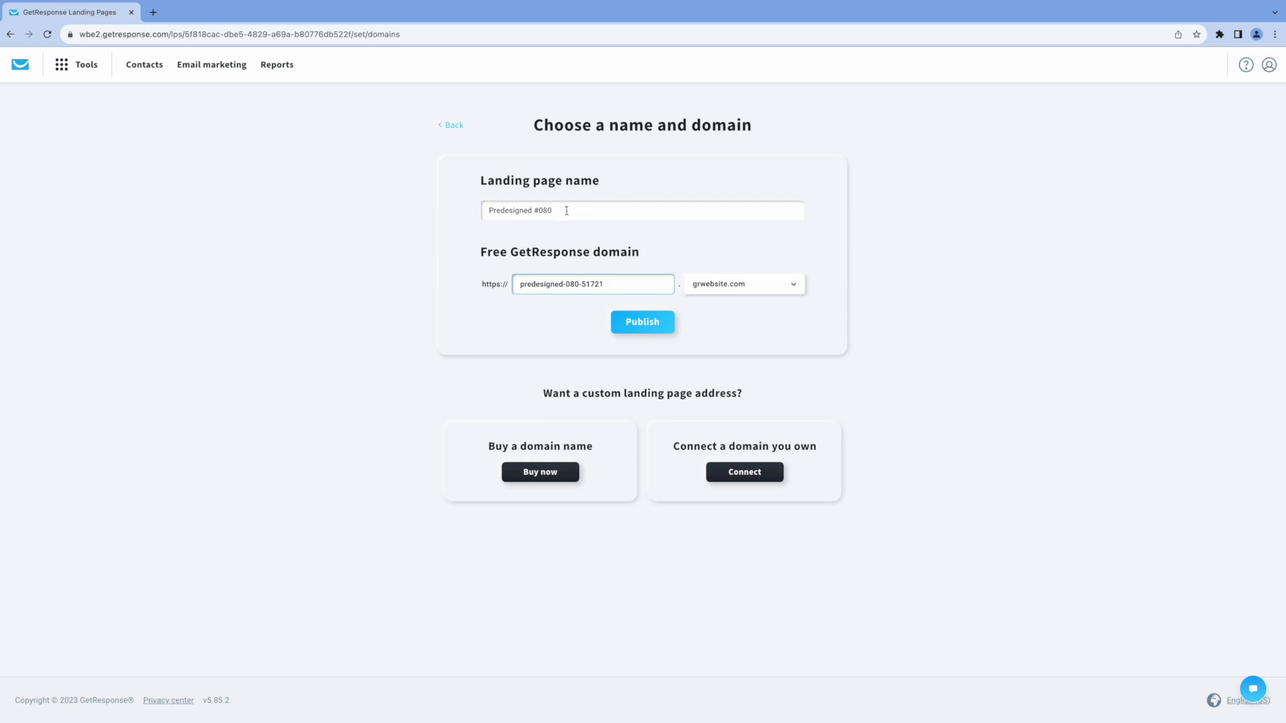
Name the page 'Free Coaching Consultation' and publish it at predesigned-080-51721.grwebsite.com
drag(567, 211, 420, 213)
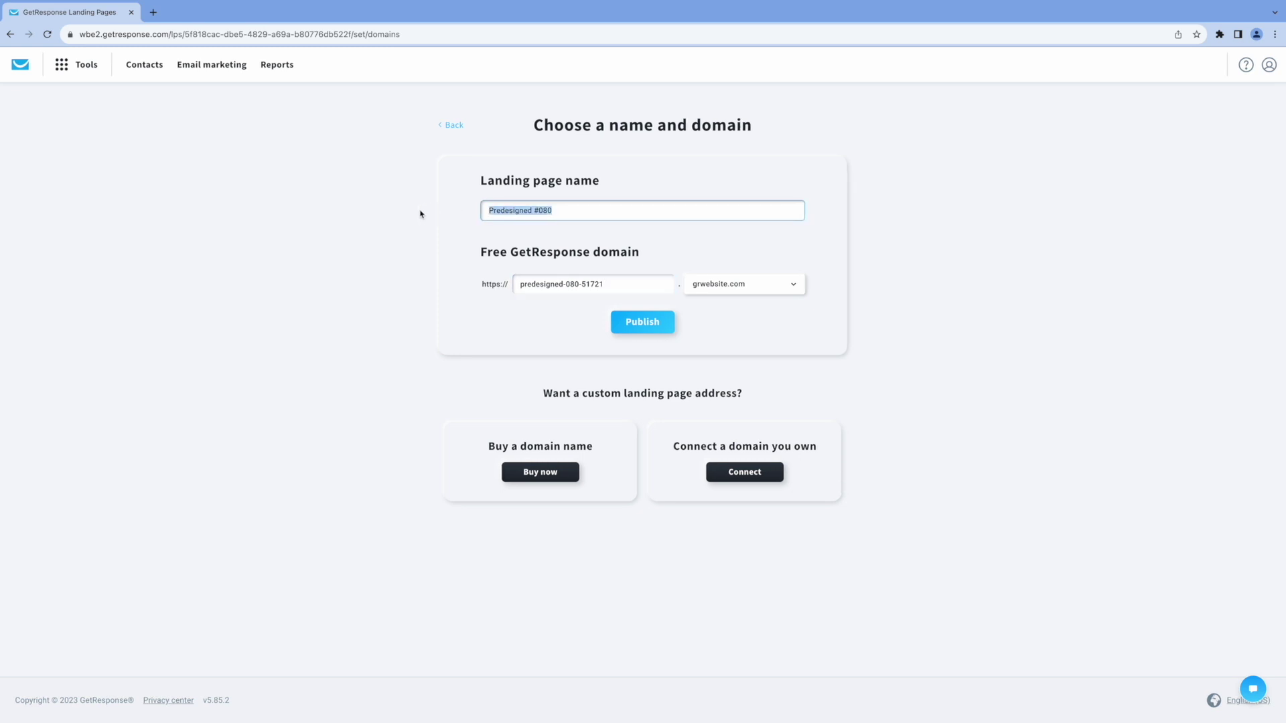
text(Free Coaching Consultation)
click(539, 314)
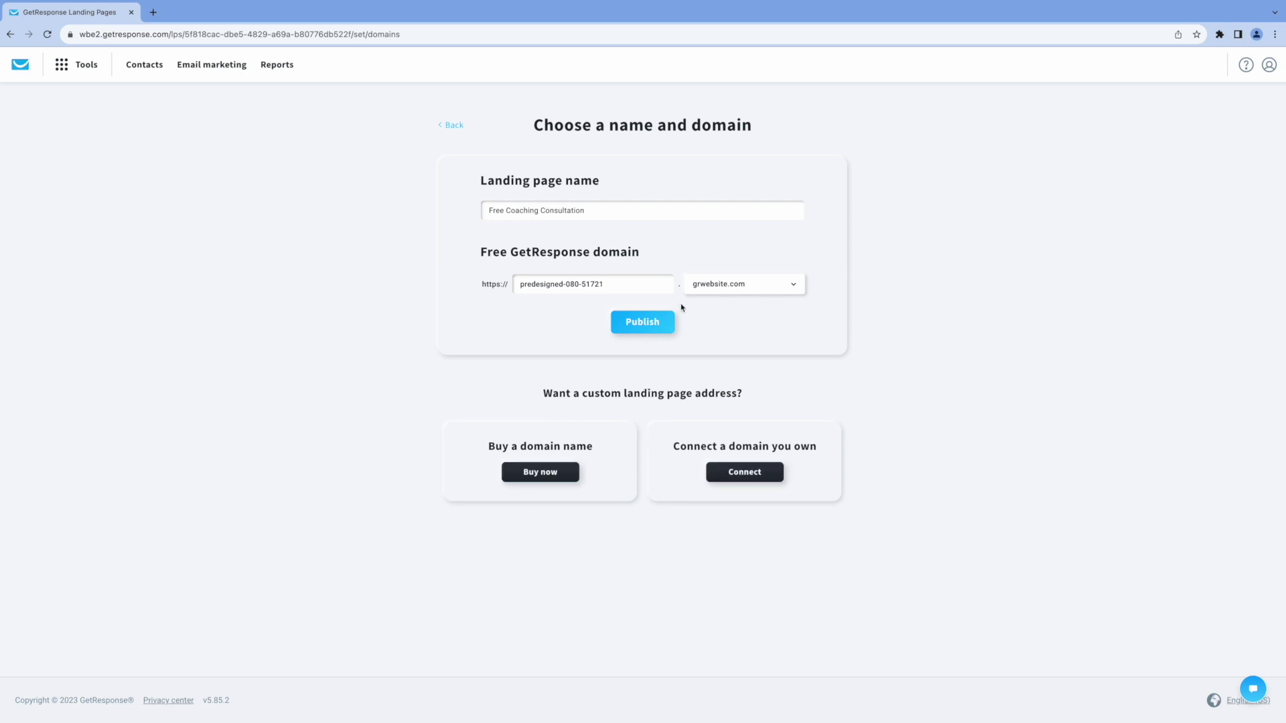
click(655, 325)
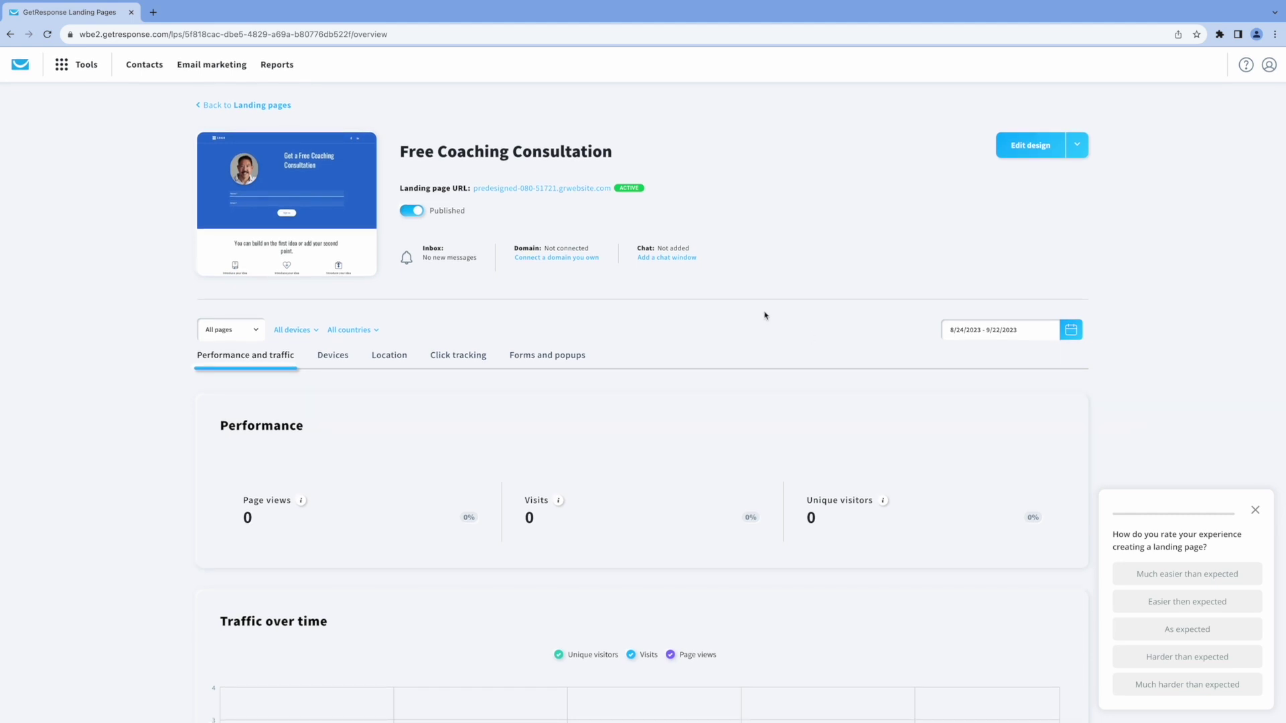
Open the live page in a new tab, enable the form's Success view, and republish
click(515, 188)
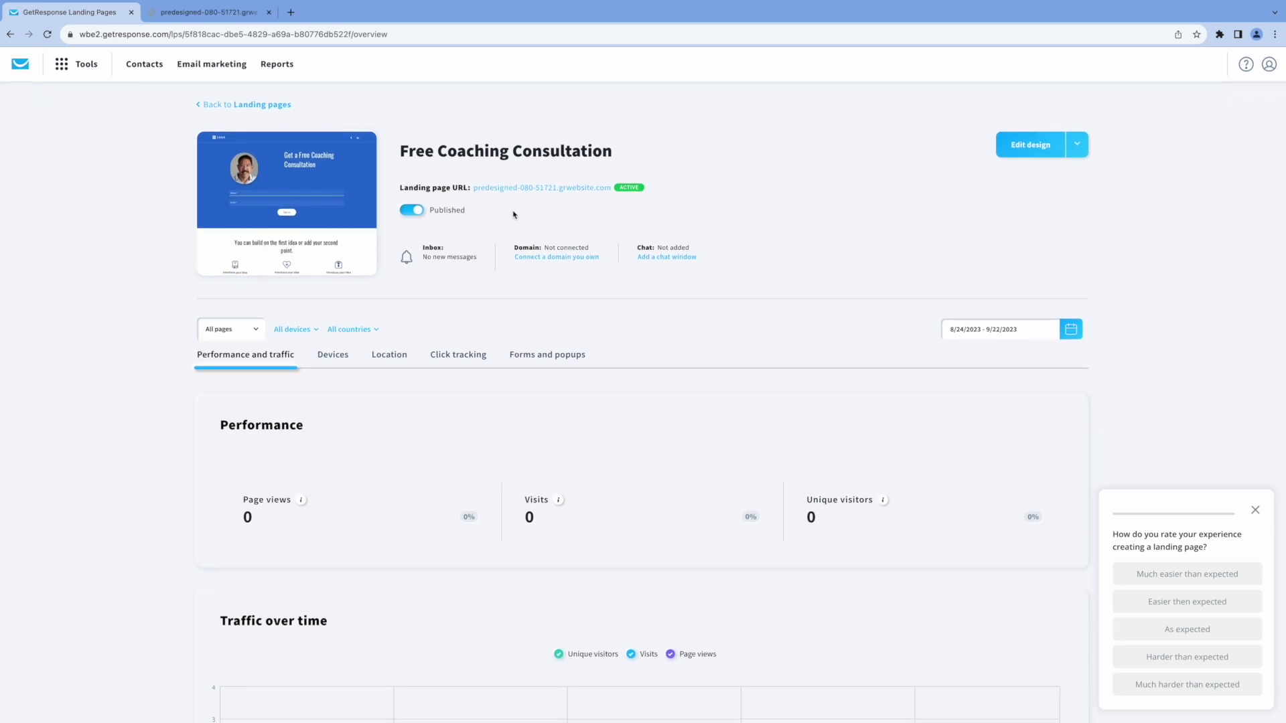
click(1040, 150)
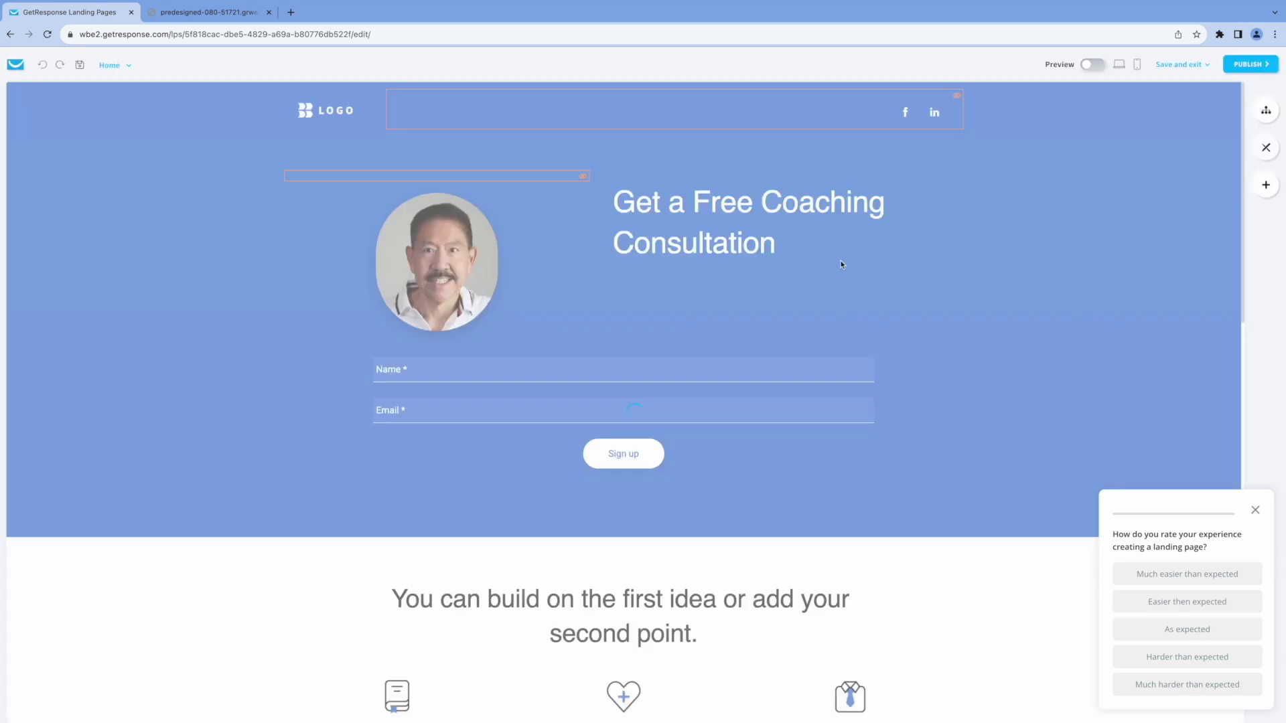
click(1255, 510)
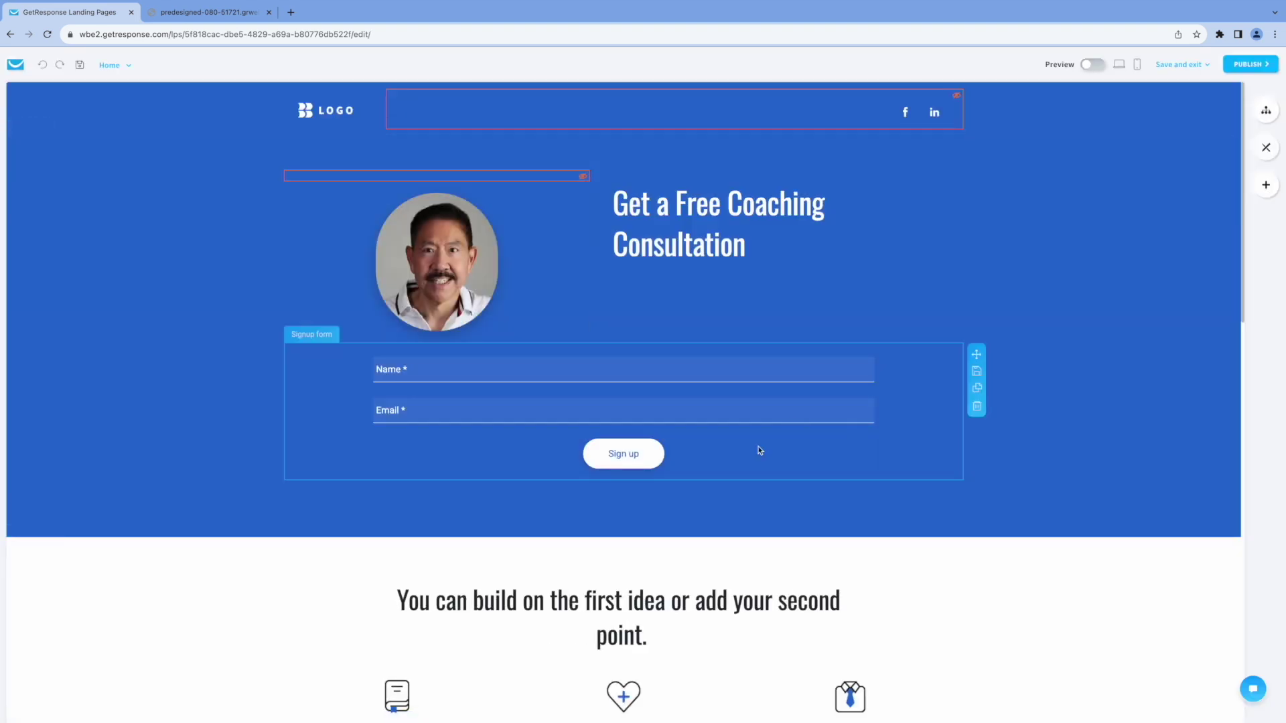
click(760, 450)
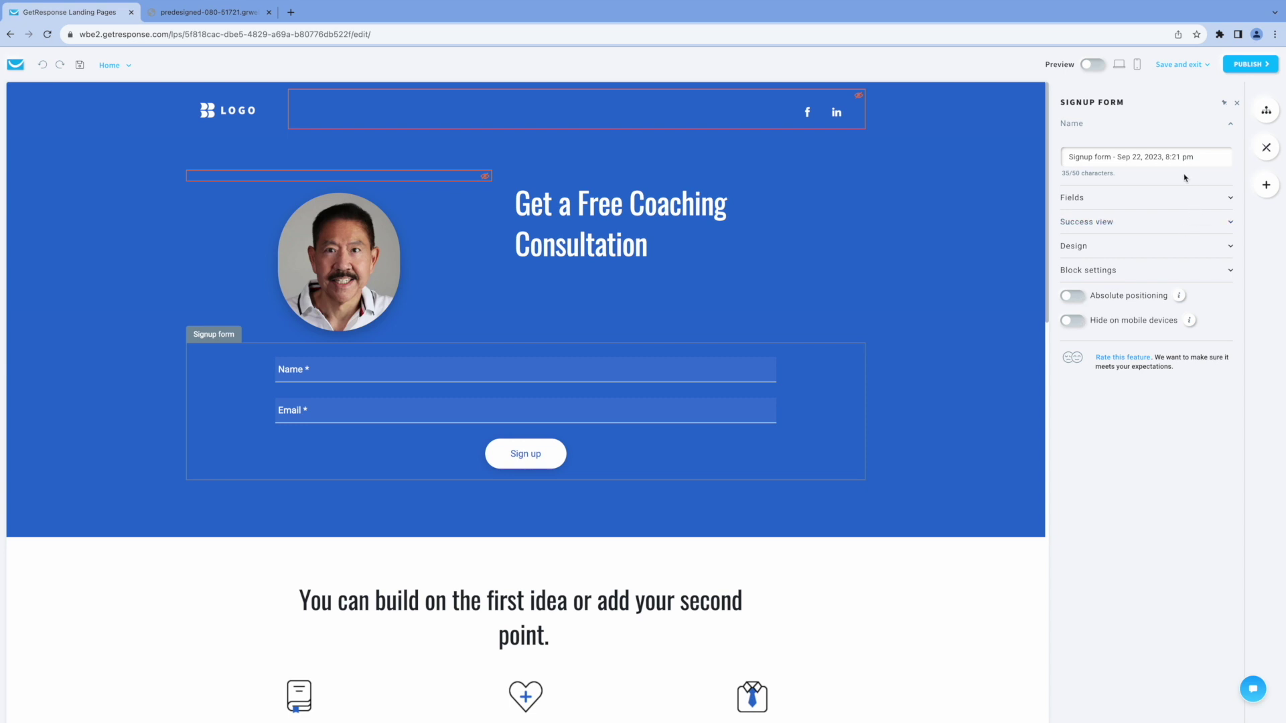
click(1172, 221)
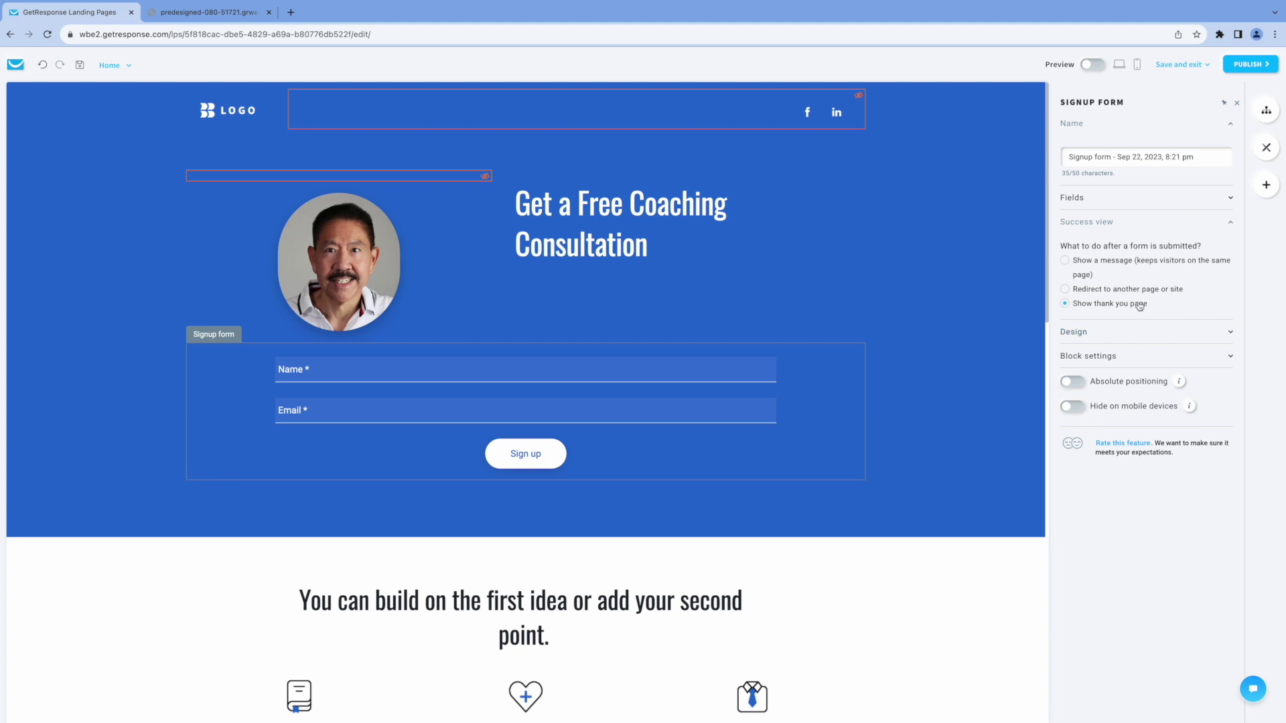
click(1239, 65)
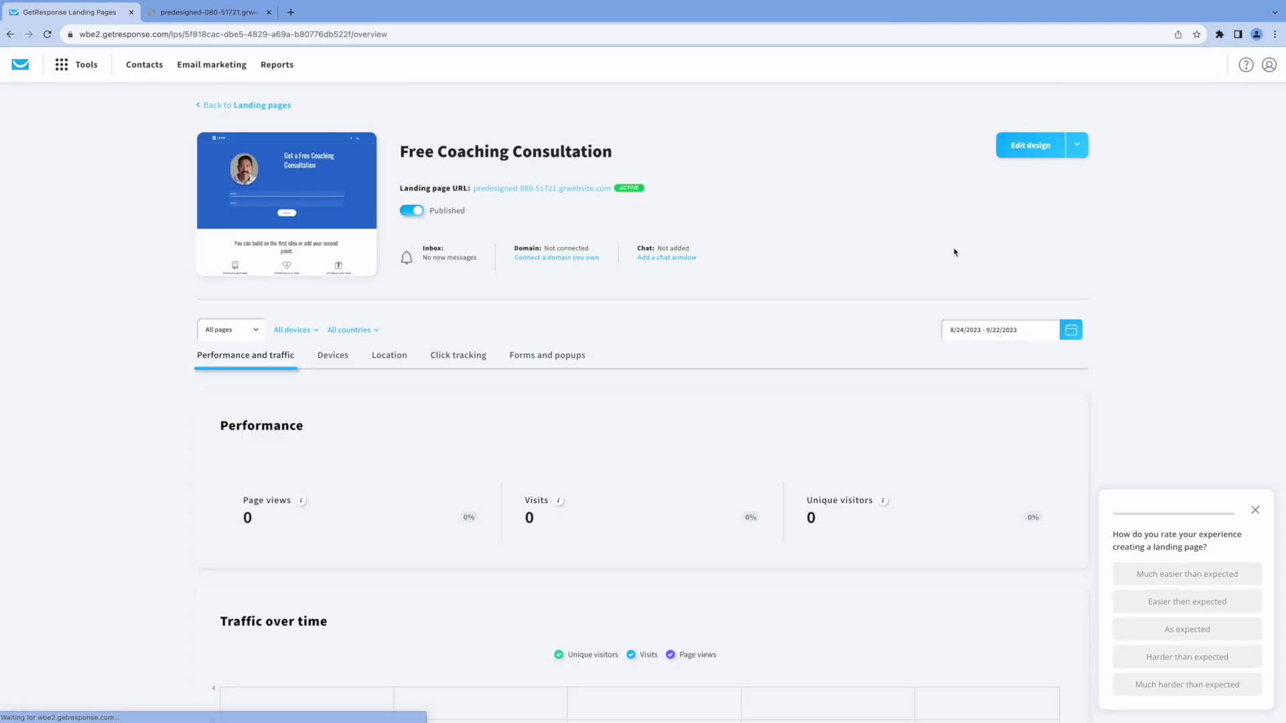
Sign up on the live page with a test name and pasted e-mail address
click(563, 187)
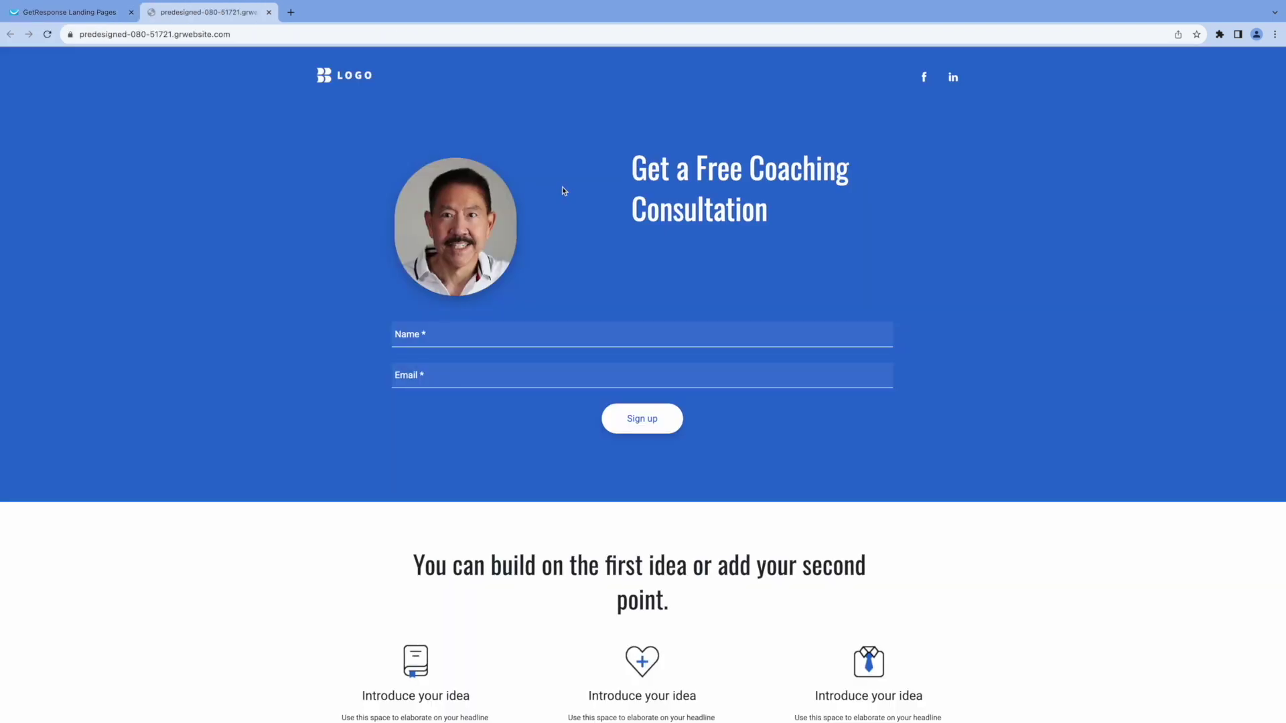
click(458, 335)
text(J)
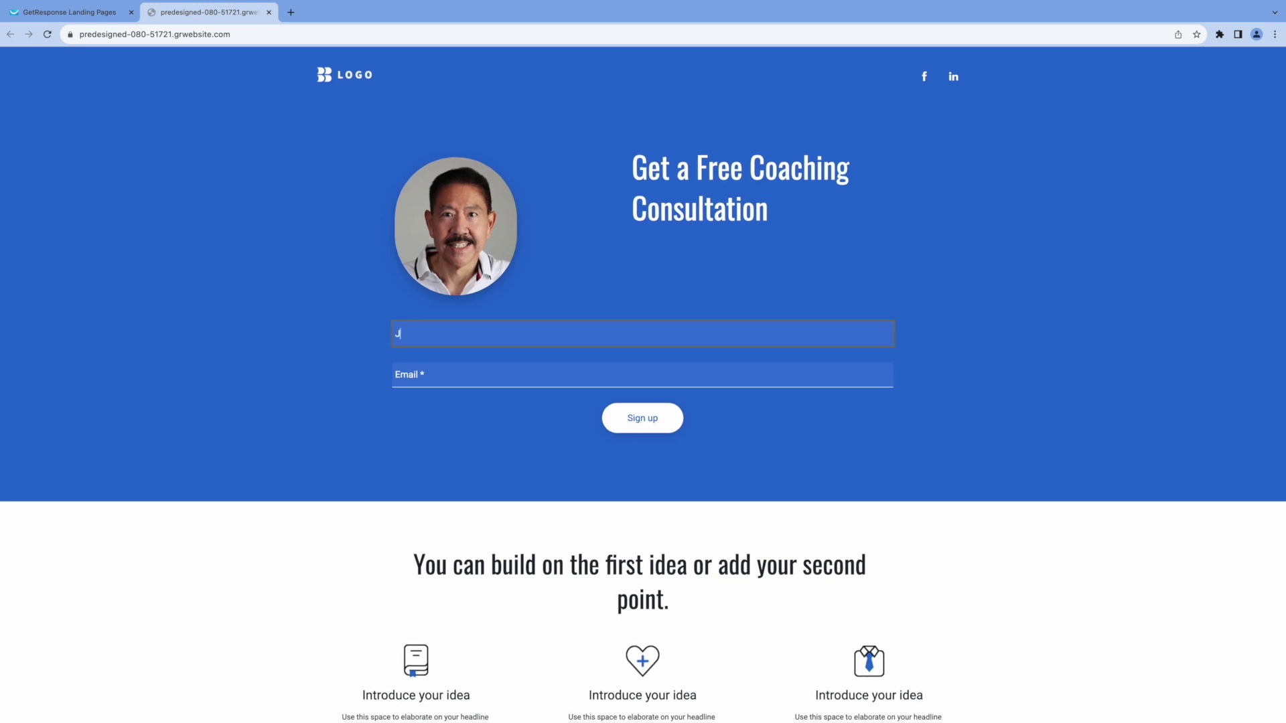
text(oe Test)
click(422, 374)
key(ctrl+v)
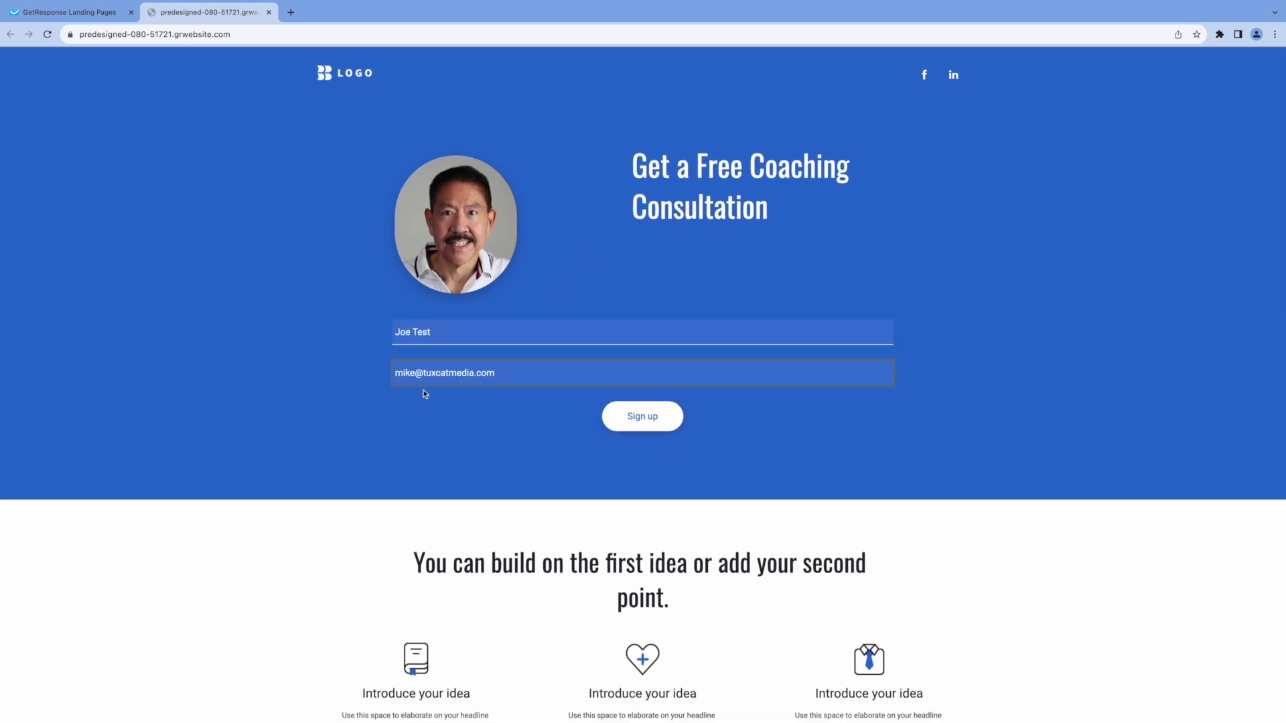
click(638, 419)
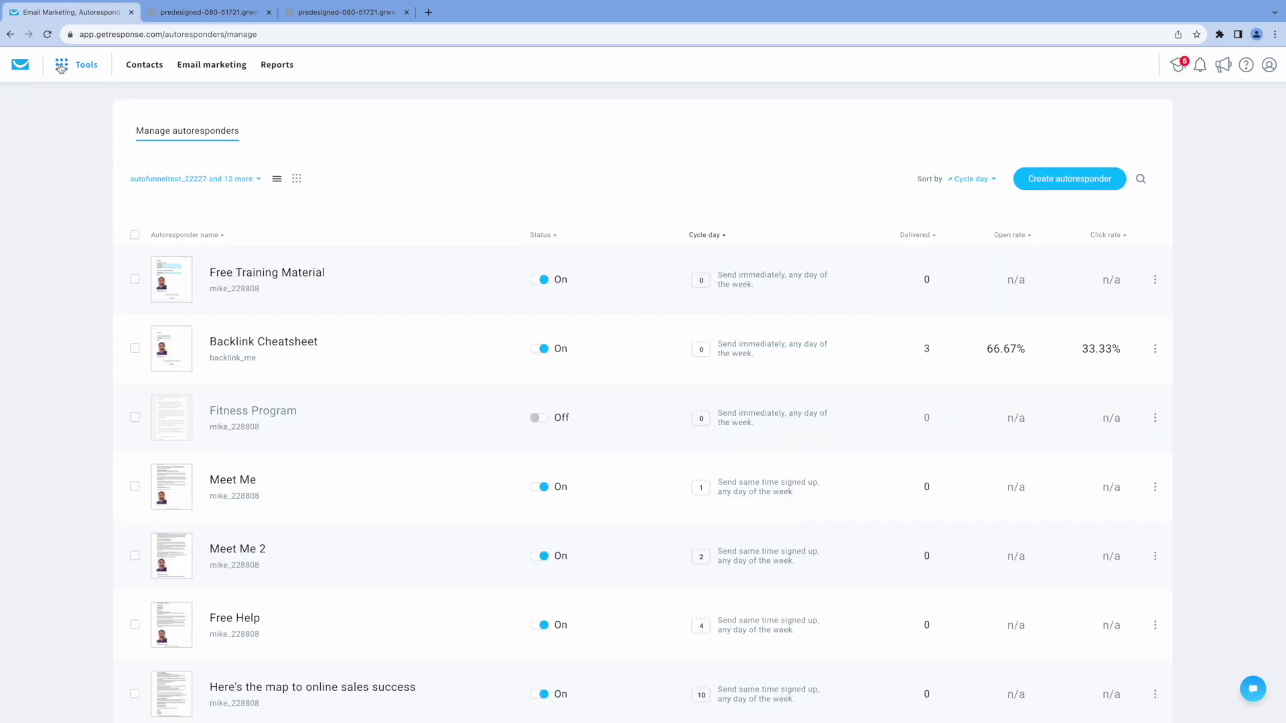
Check the Coaching list under Tools > Contacts and read the received welcome email
click(62, 65)
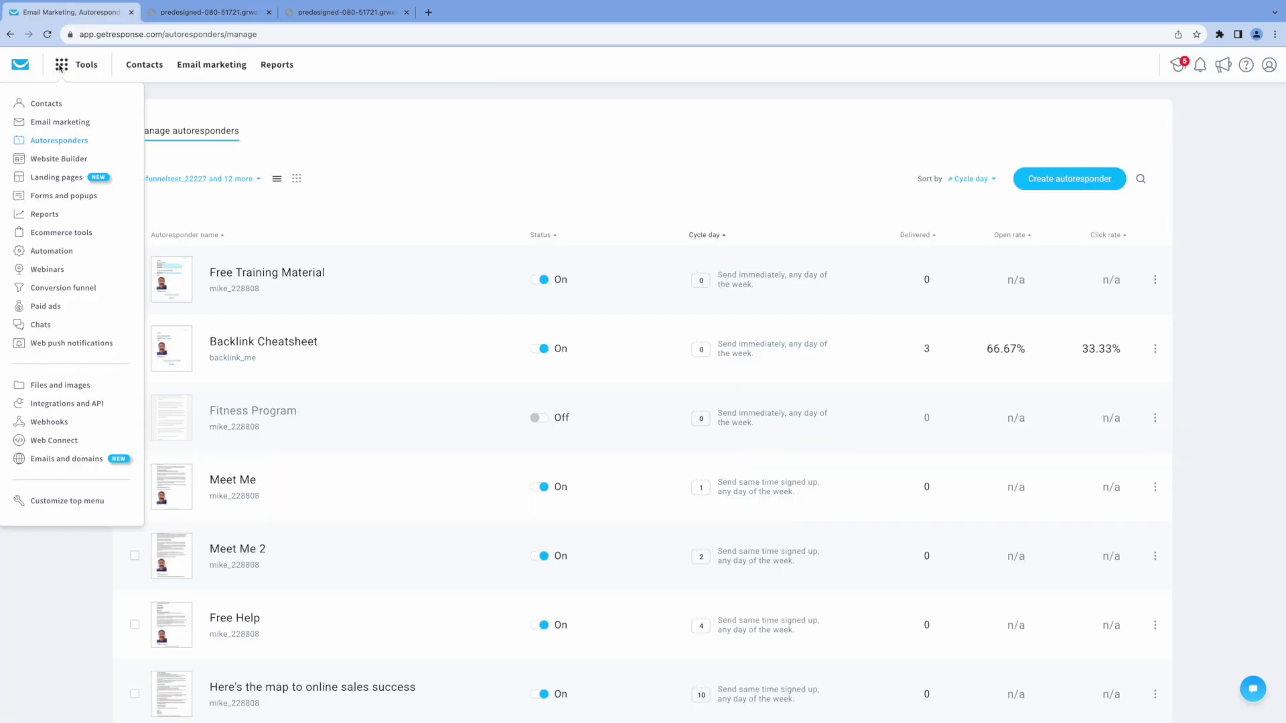
click(44, 102)
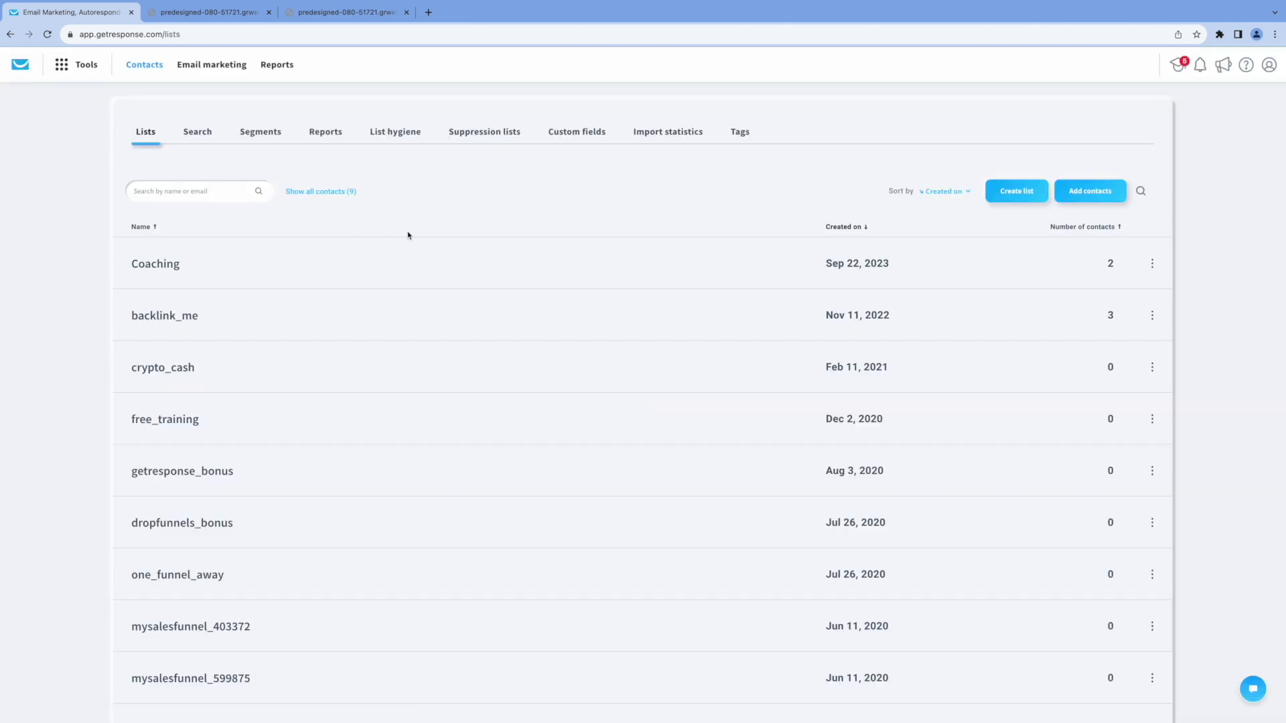
click(146, 266)
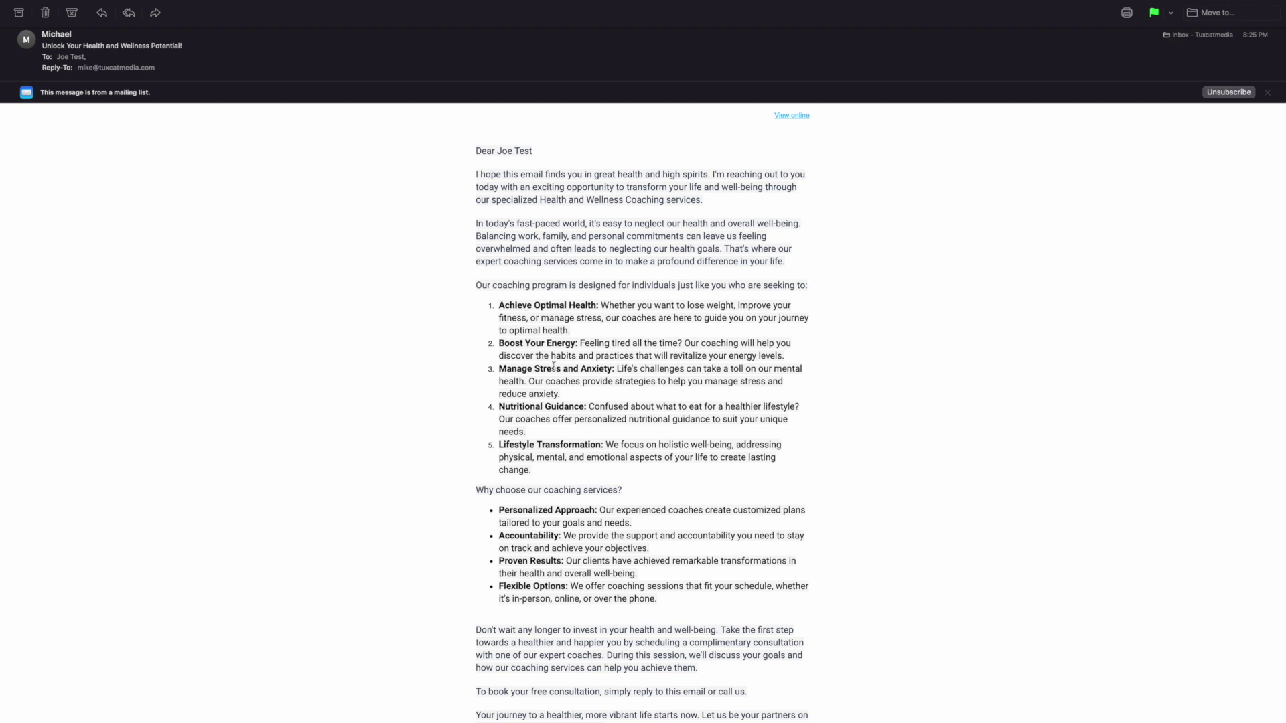
scroll(730, 509, down, 5)
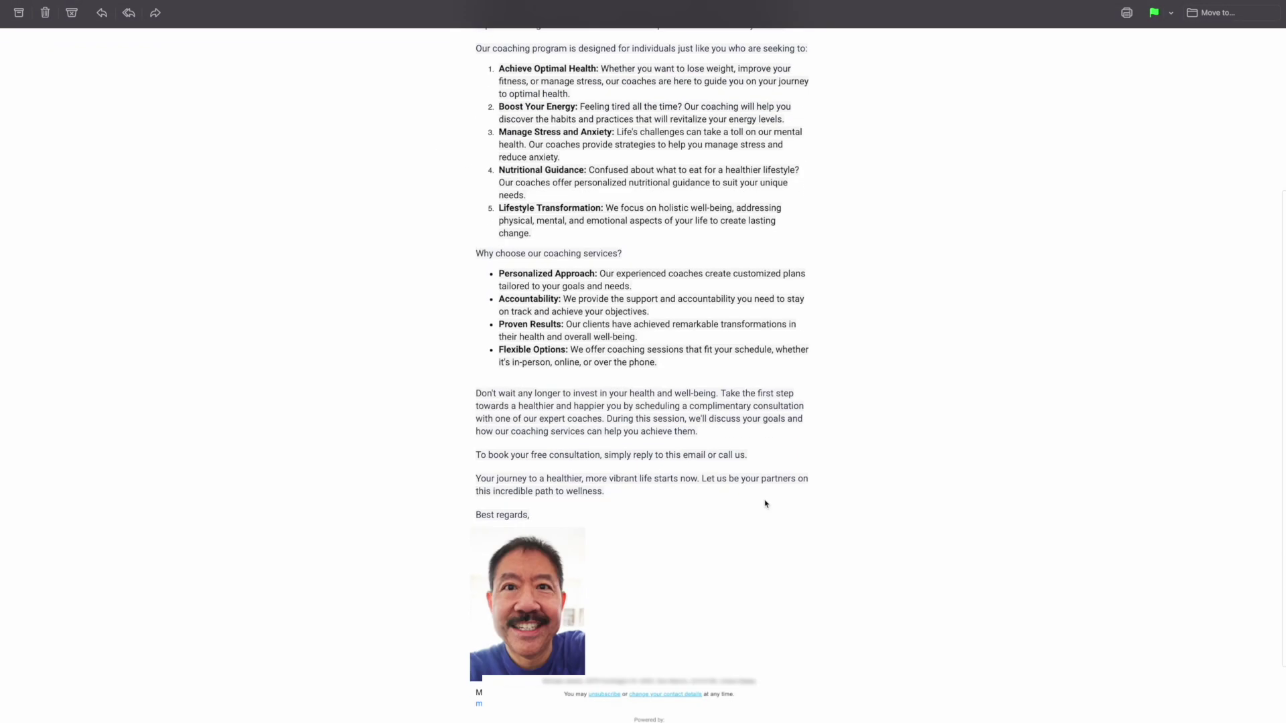